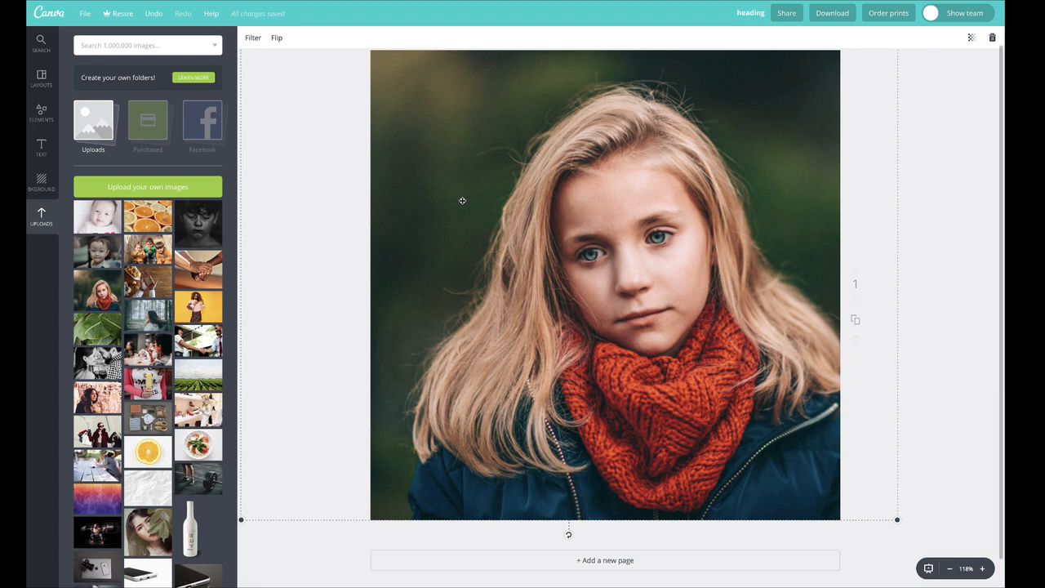
- Turn the girl's portrait black and white with saturation -100, contrast +32 and brightness +24 in the advanced filter options
{"action": "left_click", "coordinate": [250, 38]}
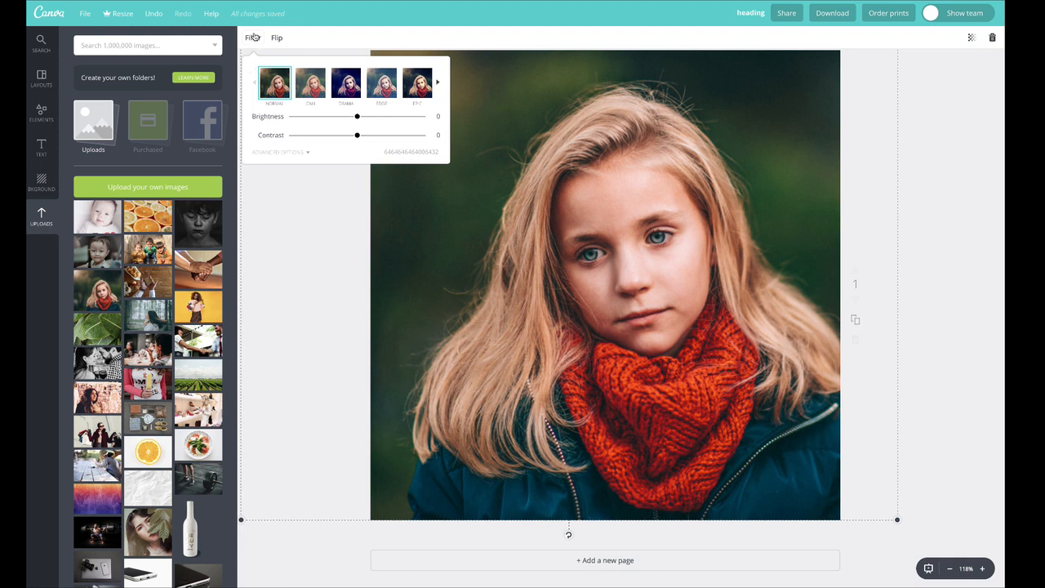
{"action": "left_click", "coordinate": [277, 152]}
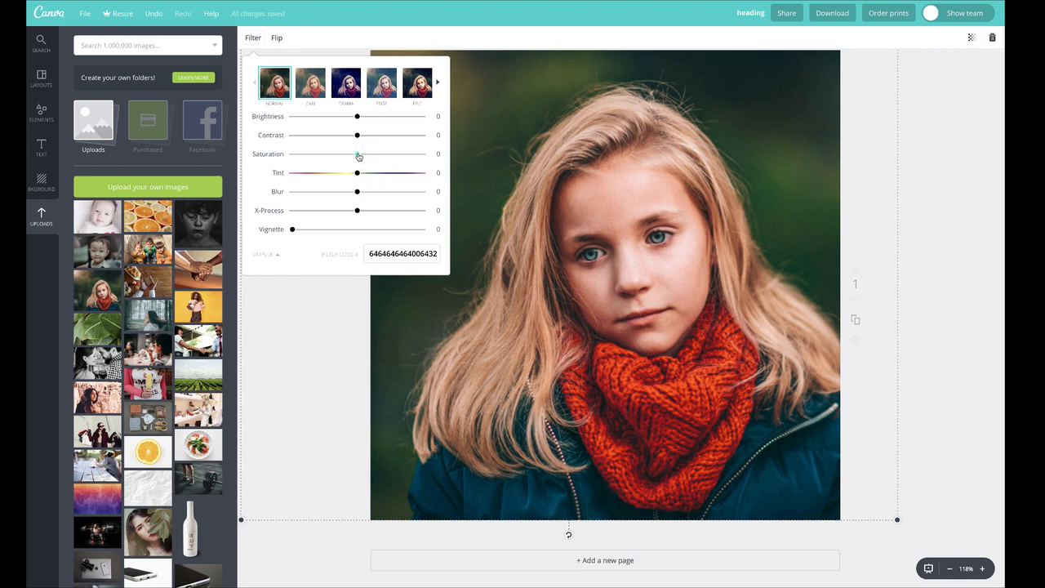
{"action": "left_click_drag", "start_coordinate": [358, 153], "coordinate": [275, 158]}
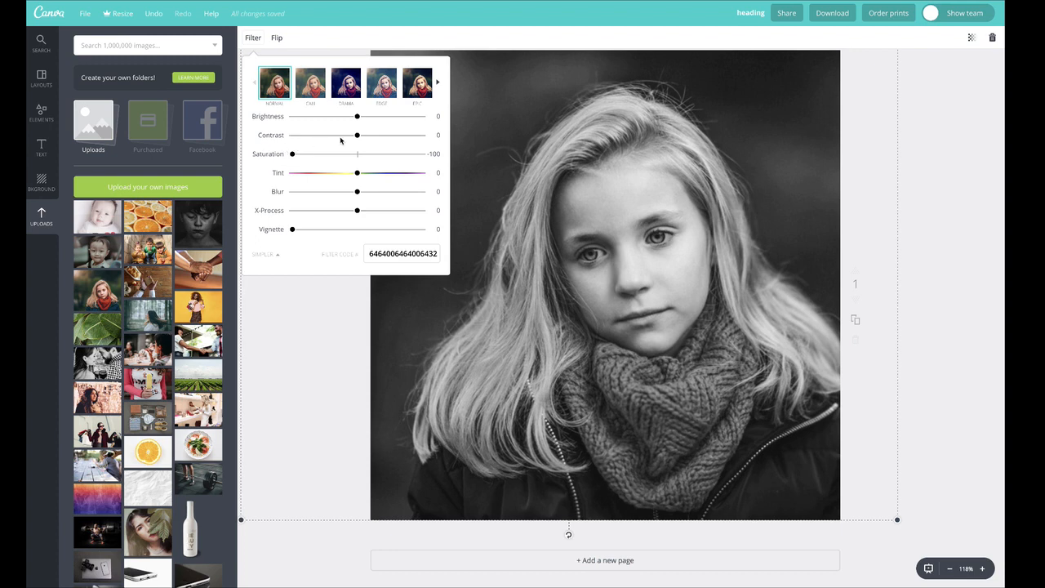
{"action": "left_click_drag", "start_coordinate": [360, 138], "coordinate": [375, 135]}
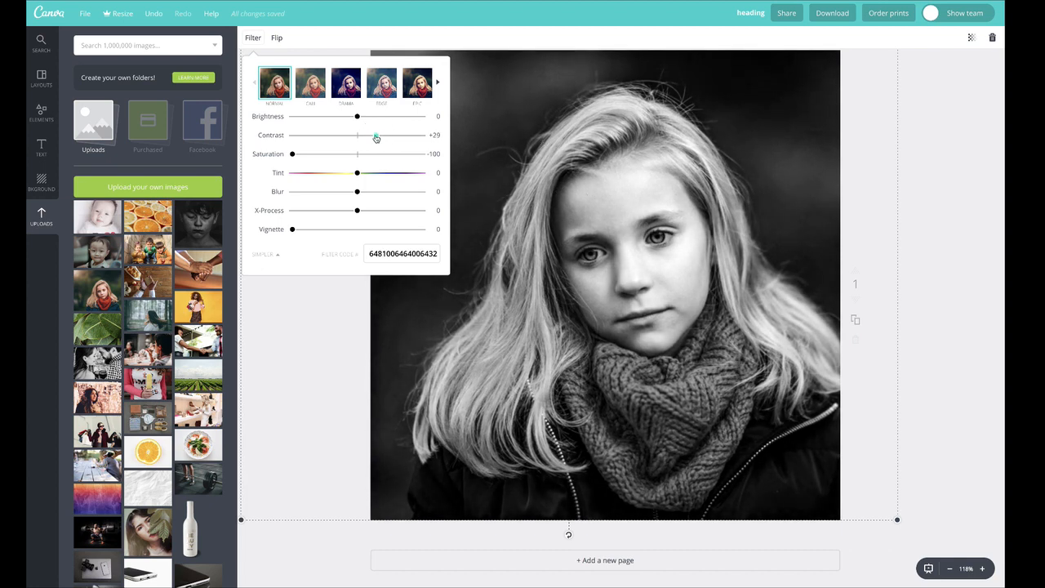
{"action": "mouse_move", "coordinate": [375, 138]}
{"action": "left_mouse_down"}
{"action": "mouse_move", "coordinate": [351, 117]}
{"action": "mouse_move", "coordinate": [373, 120]}
{"action": "left_mouse_up"}
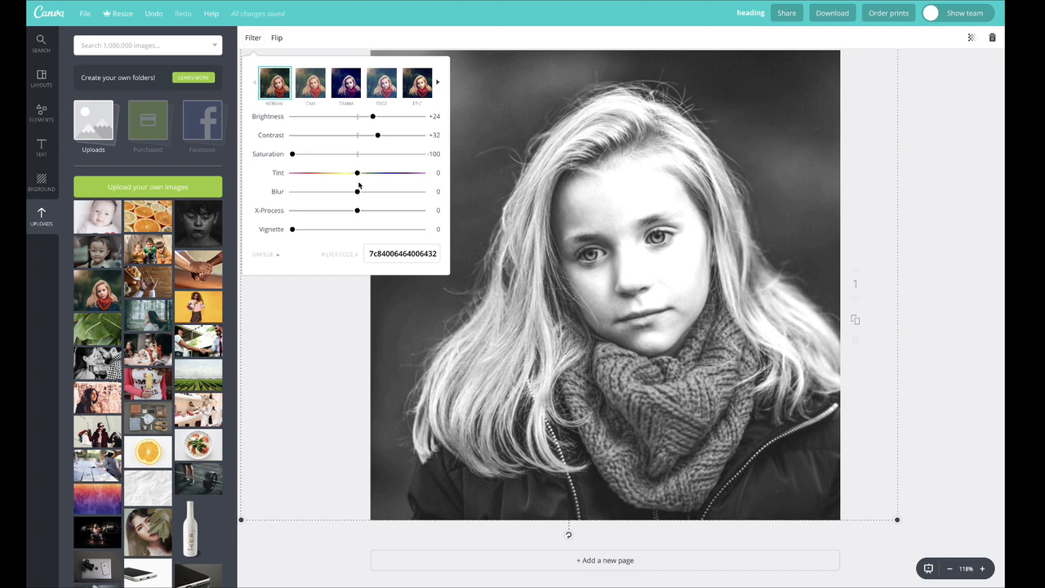
- Set the portrait's blur to -9, X-Process to -1, vignette to +100, brightness to +19, contrast to +13 and saturation to -91
{"action": "mouse_move", "coordinate": [357, 192]}
{"action": "left_mouse_down"}
{"action": "mouse_move", "coordinate": [344, 192]}
{"action": "mouse_move", "coordinate": [366, 193]}
{"action": "mouse_move", "coordinate": [348, 193]}
{"action": "mouse_move", "coordinate": [368, 209]}
{"action": "mouse_move", "coordinate": [343, 211]}
{"action": "mouse_move", "coordinate": [356, 210]}
{"action": "left_mouse_up"}
{"action": "left_click_drag", "start_coordinate": [292, 233], "coordinate": [423, 226]}
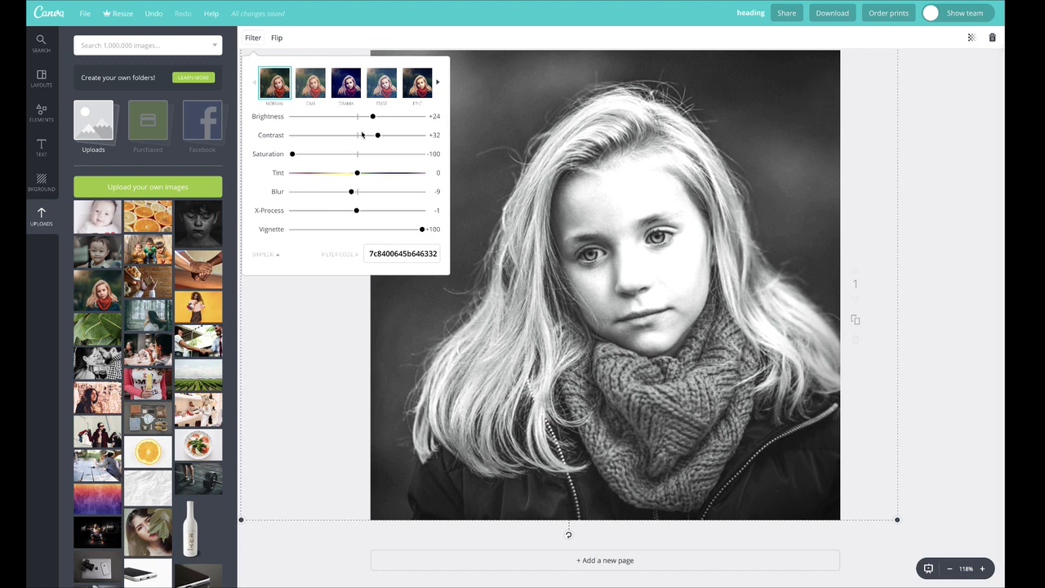
{"action": "mouse_move", "coordinate": [373, 117]}
{"action": "left_mouse_down"}
{"action": "mouse_move", "coordinate": [381, 135]}
{"action": "mouse_move", "coordinate": [365, 135]}
{"action": "left_mouse_up"}
{"action": "mouse_move", "coordinate": [291, 154]}
{"action": "left_mouse_down"}
{"action": "mouse_move", "coordinate": [312, 156]}
{"action": "mouse_move", "coordinate": [298, 154]}
{"action": "left_mouse_up"}
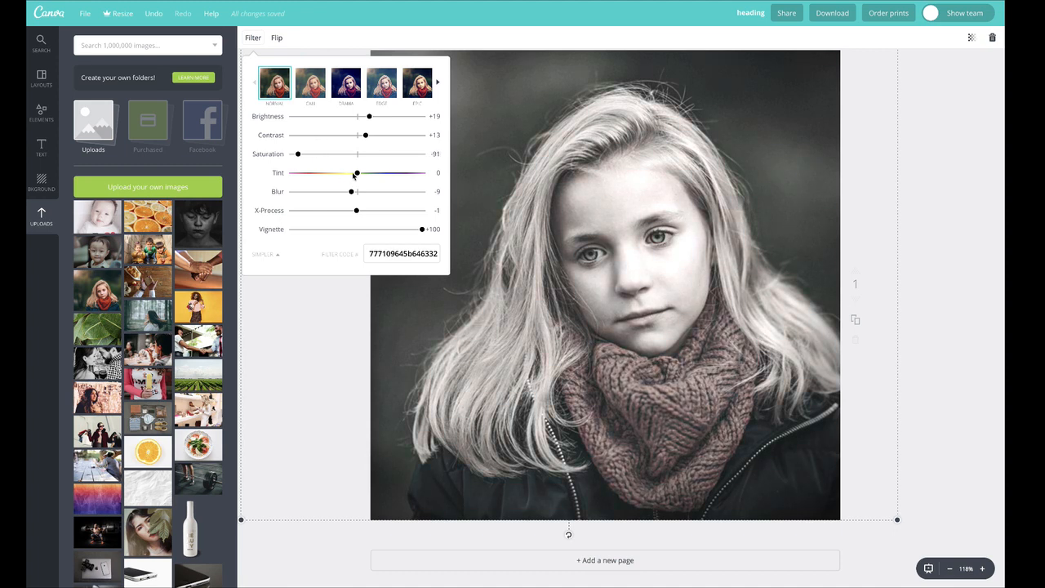
{"action": "mouse_move", "coordinate": [357, 172]}
{"action": "left_mouse_down"}
{"action": "mouse_move", "coordinate": [336, 174]}
{"action": "mouse_move", "coordinate": [357, 172]}
{"action": "left_mouse_up"}
{"action": "left_click", "coordinate": [299, 306]}
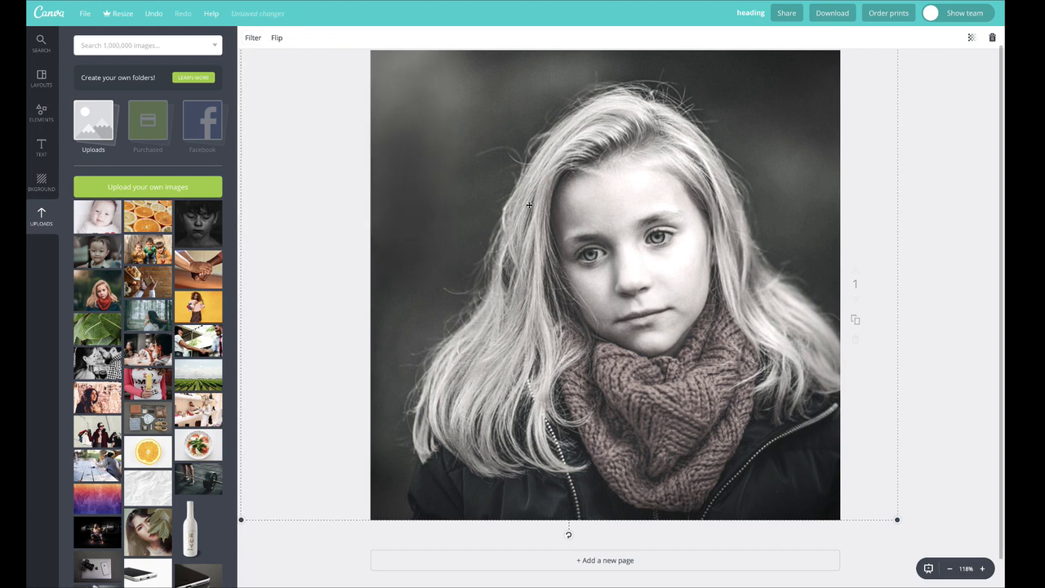
- Try the Epic, Edge and Drama preset filters on the portrait and show the Drama preset's advanced options
{"action": "left_click", "coordinate": [253, 38]}
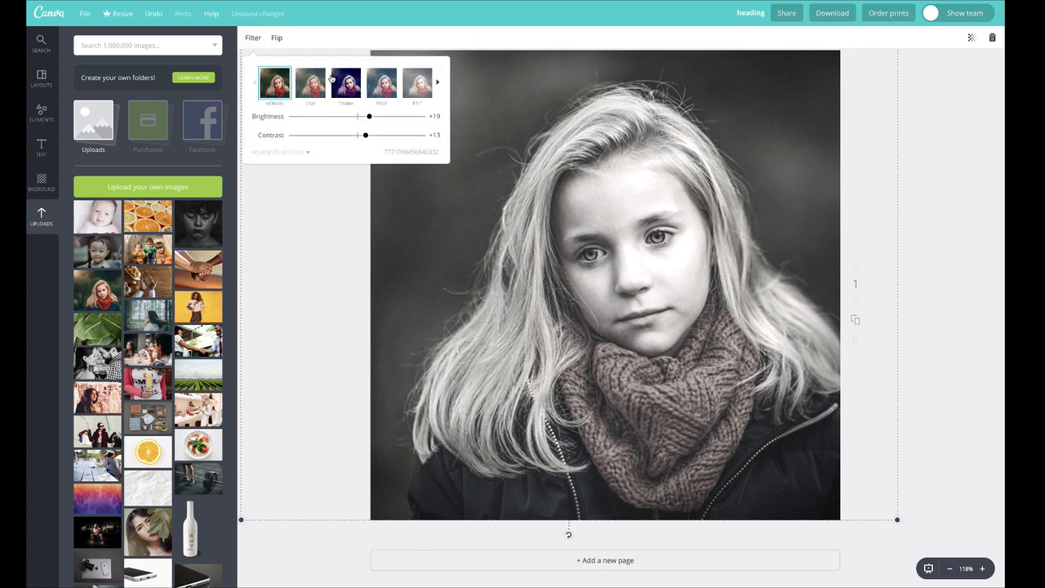
{"action": "left_click", "coordinate": [420, 83]}
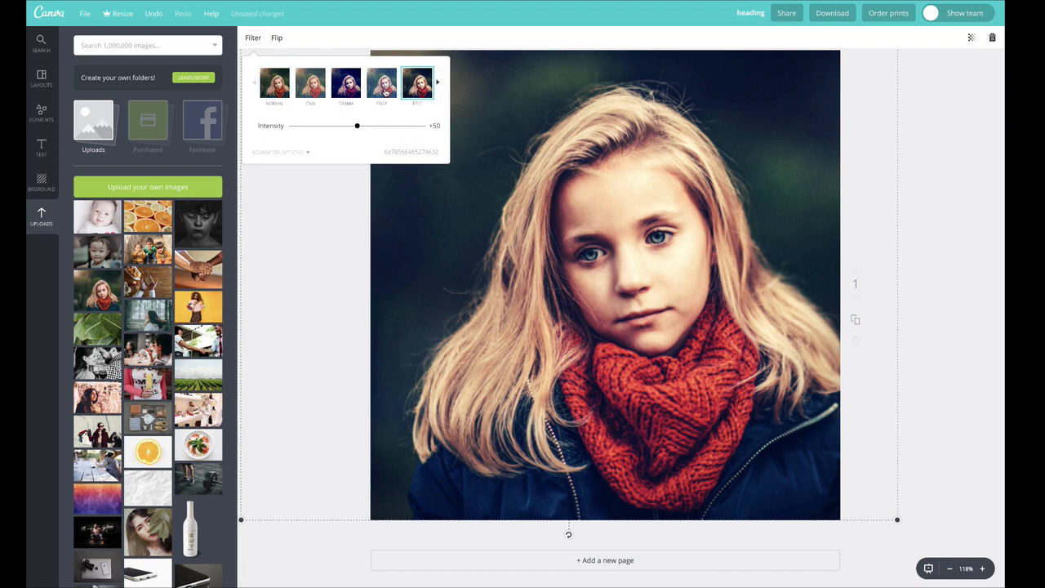
{"action": "left_click", "coordinate": [381, 83]}
{"action": "left_click", "coordinate": [351, 86]}
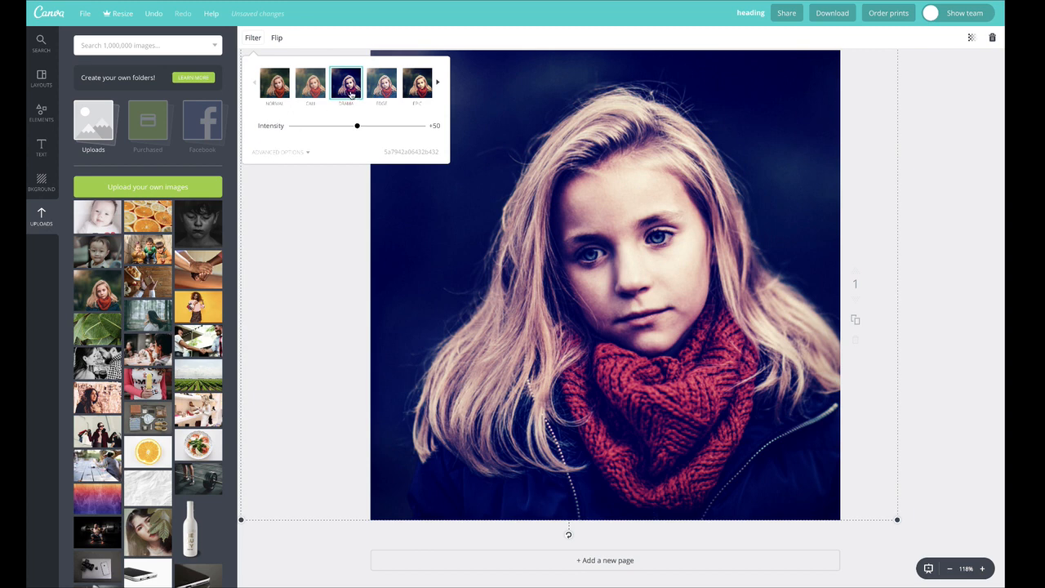
{"action": "left_click", "coordinate": [283, 153]}
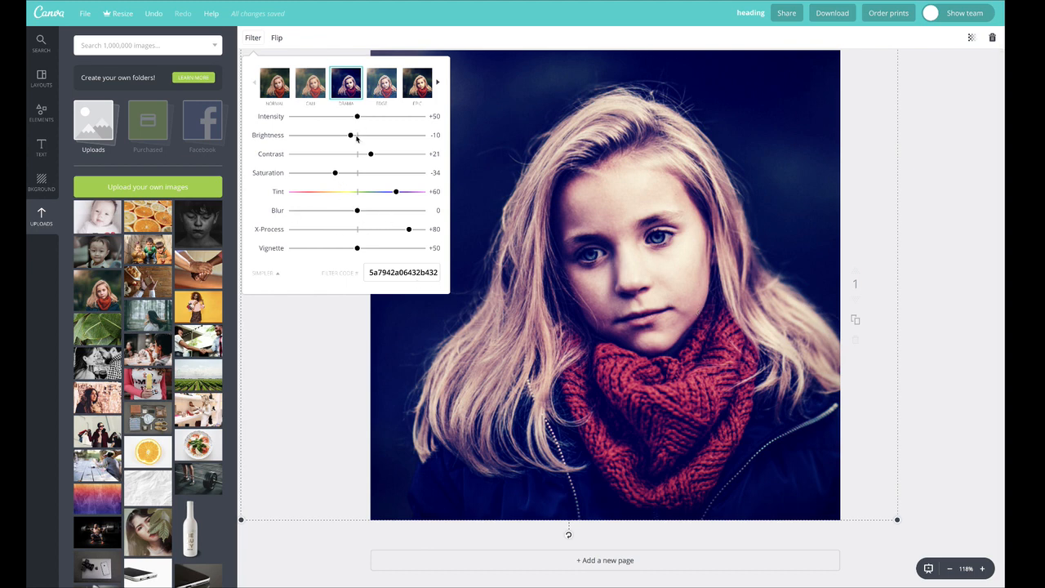
- Try the Cali preset filter on the portrait, then reset the photo to the Normal filter
{"action": "left_click", "coordinate": [313, 87]}
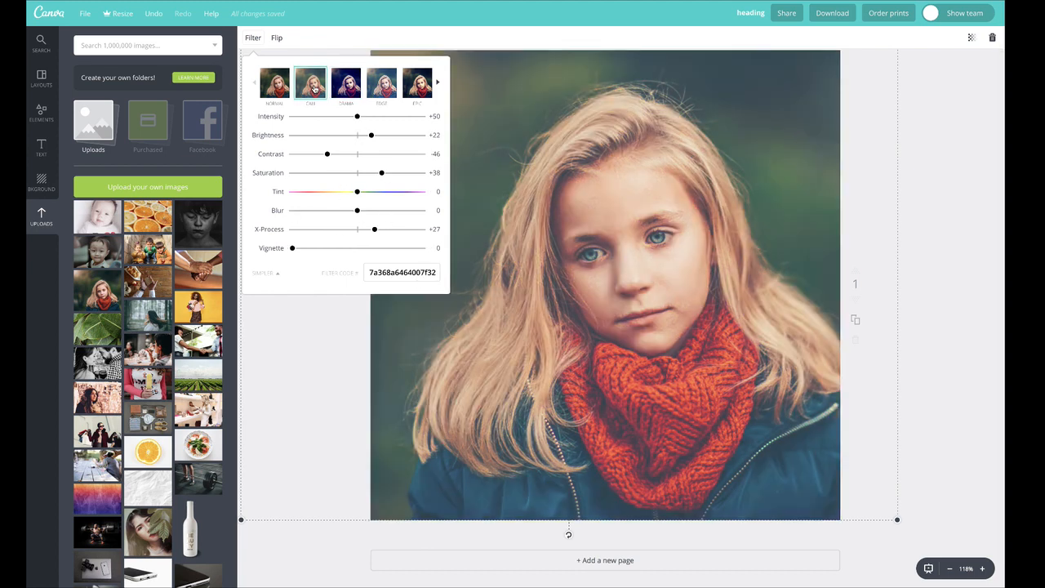
{"action": "left_click", "coordinate": [274, 85]}
{"action": "left_click", "coordinate": [291, 384]}
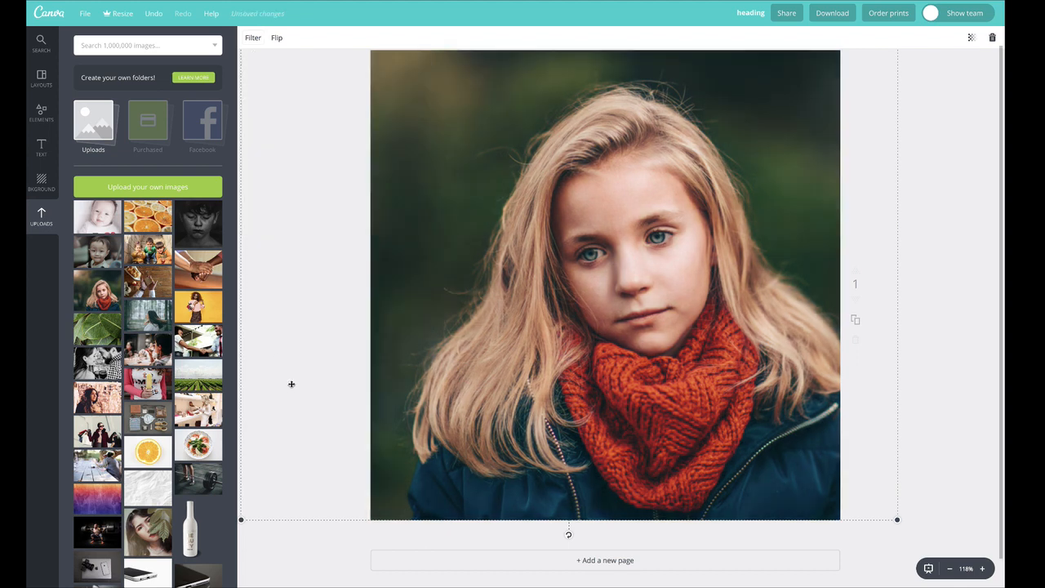
- Adjust the Normal filter on the girl's portrait to saturation -100, contrast +18 and brightness +10
{"action": "left_click", "coordinate": [253, 38]}
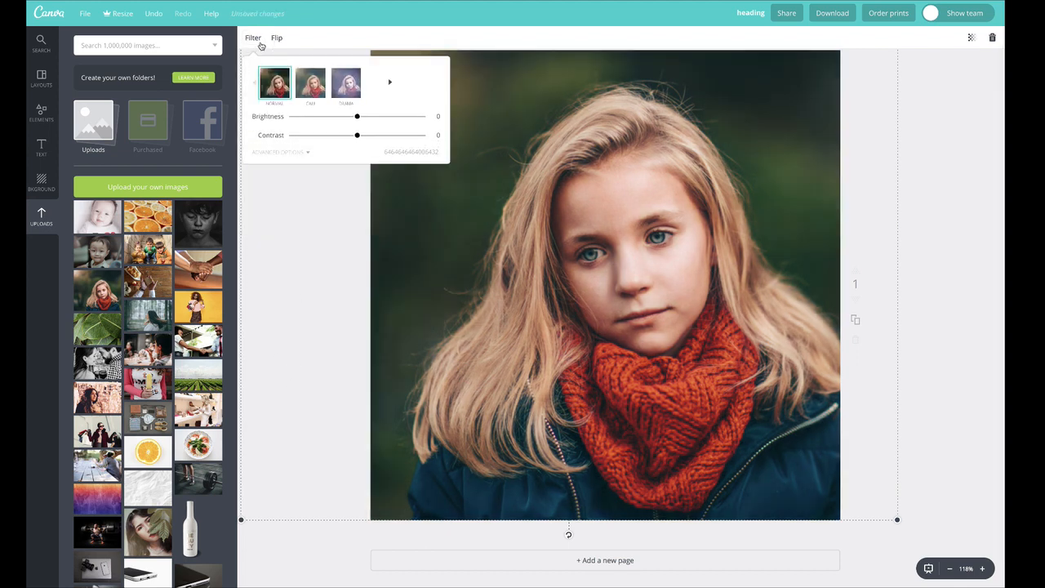
{"action": "left_click", "coordinate": [286, 153]}
{"action": "left_click", "coordinate": [291, 154]}
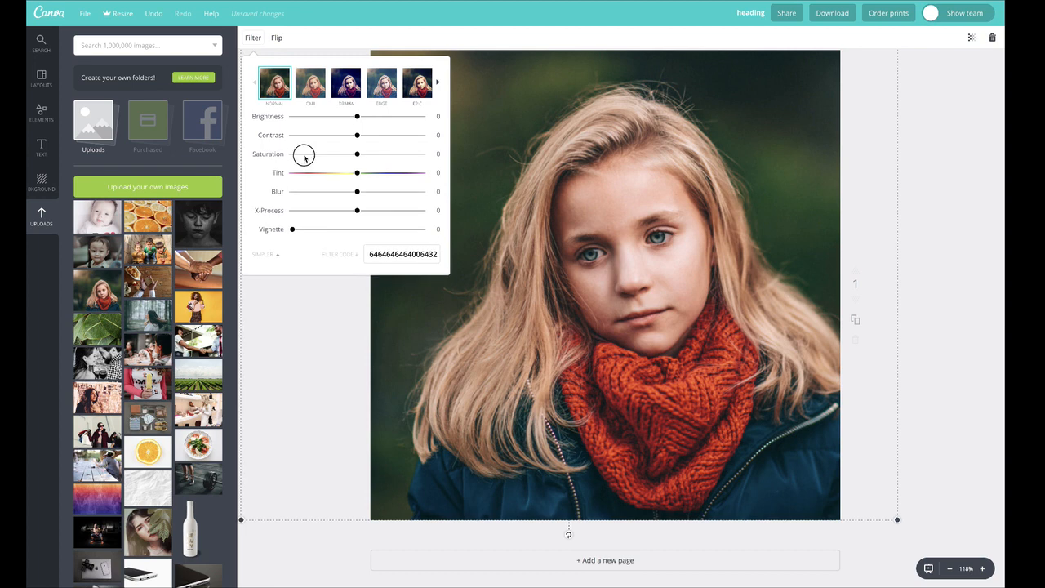
{"action": "left_click_drag", "start_coordinate": [356, 135], "coordinate": [368, 136]}
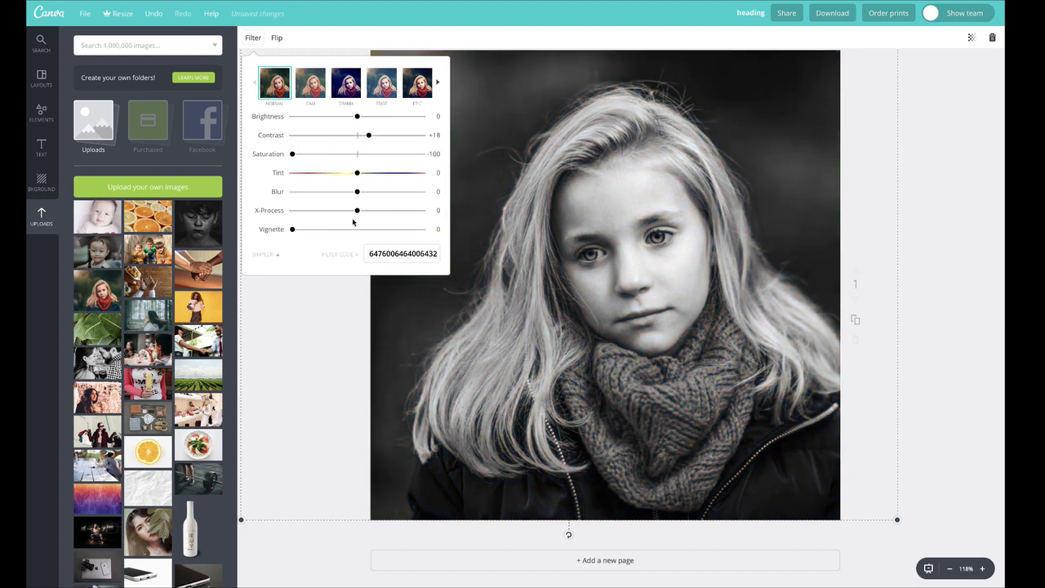
{"action": "left_click_drag", "start_coordinate": [357, 116], "coordinate": [363, 116]}
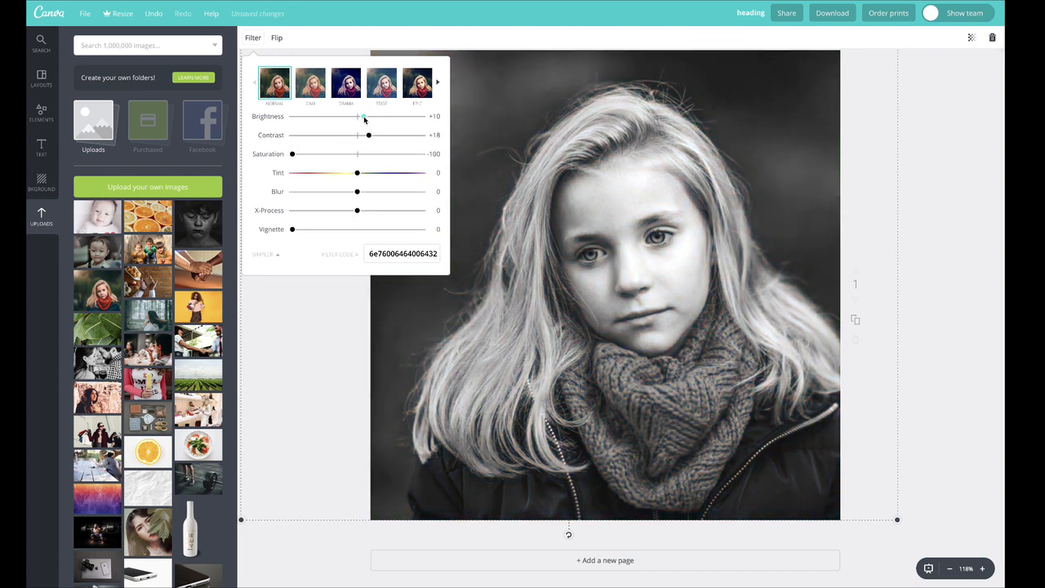
{"action": "left_click", "coordinate": [300, 337]}
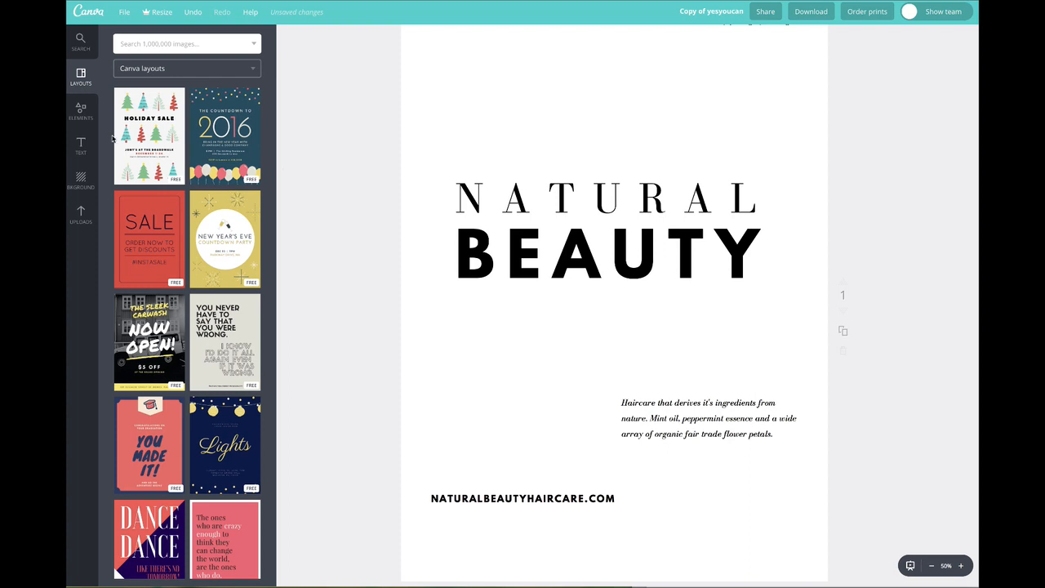
- Place the uploaded photo of the woman with leaves on the Natural Beauty page and enlarge it to cover the heading area
{"action": "left_click", "coordinate": [81, 112]}
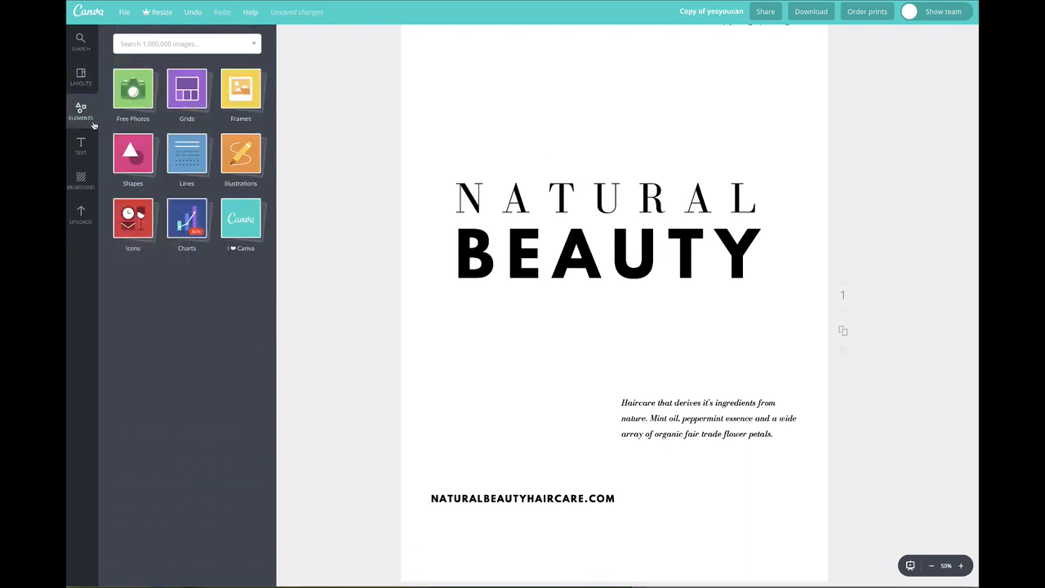
{"action": "left_click", "coordinate": [81, 214]}
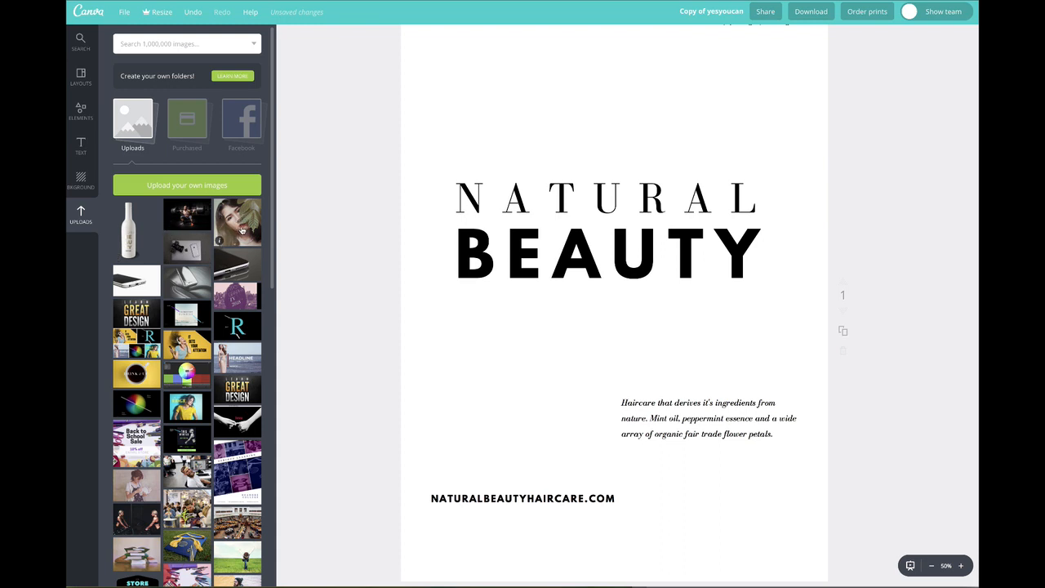
{"action": "left_click_drag", "start_coordinate": [241, 227], "coordinate": [577, 333]}
{"action": "left_click_drag", "start_coordinate": [626, 229], "coordinate": [789, 81]}
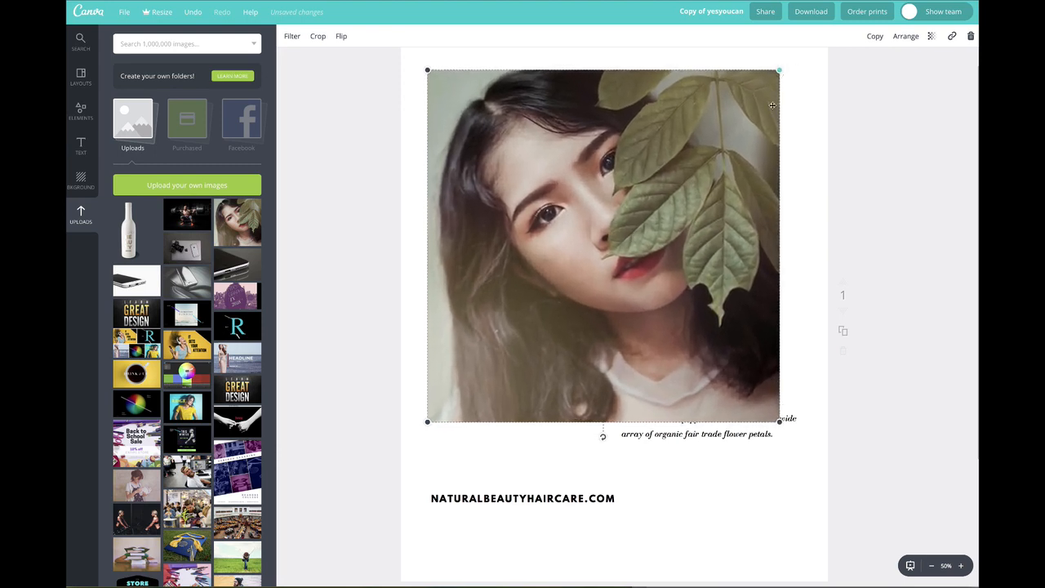
- Center the leaf portrait across the page width and send it to the back, behind all the text
{"action": "left_click_drag", "start_coordinate": [689, 178], "coordinate": [700, 166]}
{"action": "left_click", "coordinate": [907, 38]}
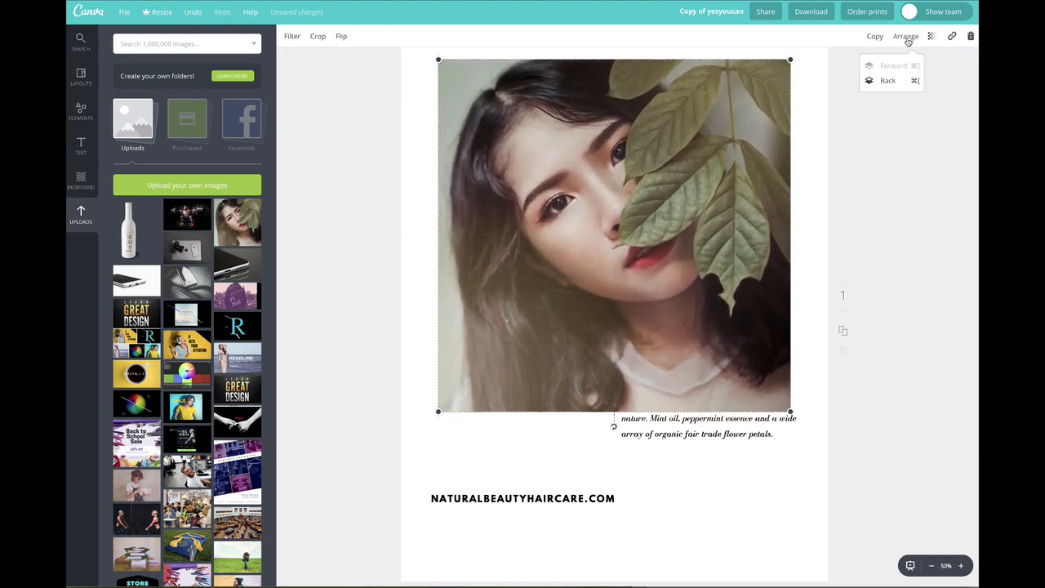
{"action": "left_click", "coordinate": [888, 82]}
{"action": "left_click", "coordinate": [890, 83]}
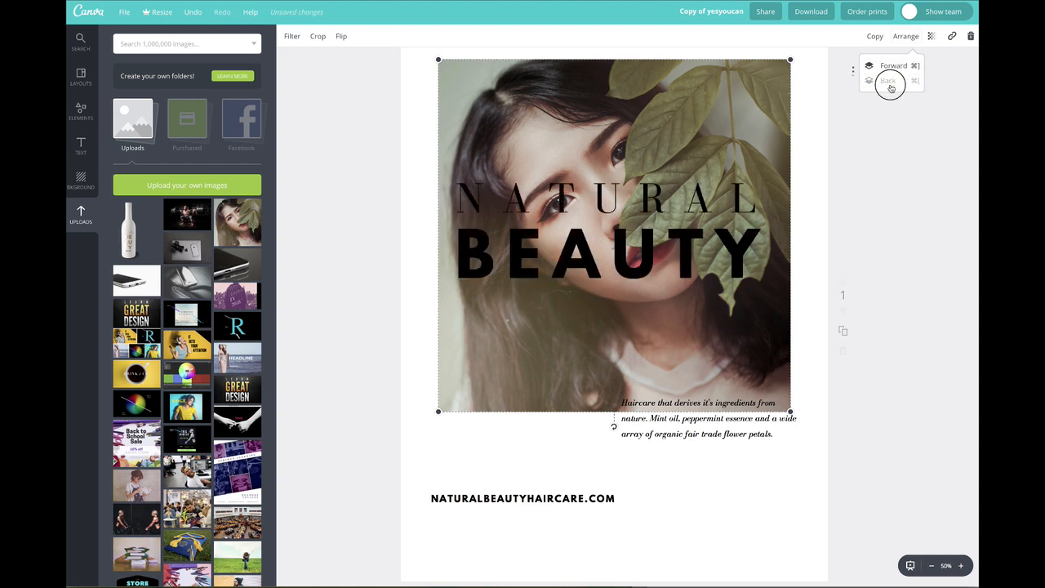
{"action": "left_click", "coordinate": [877, 194]}
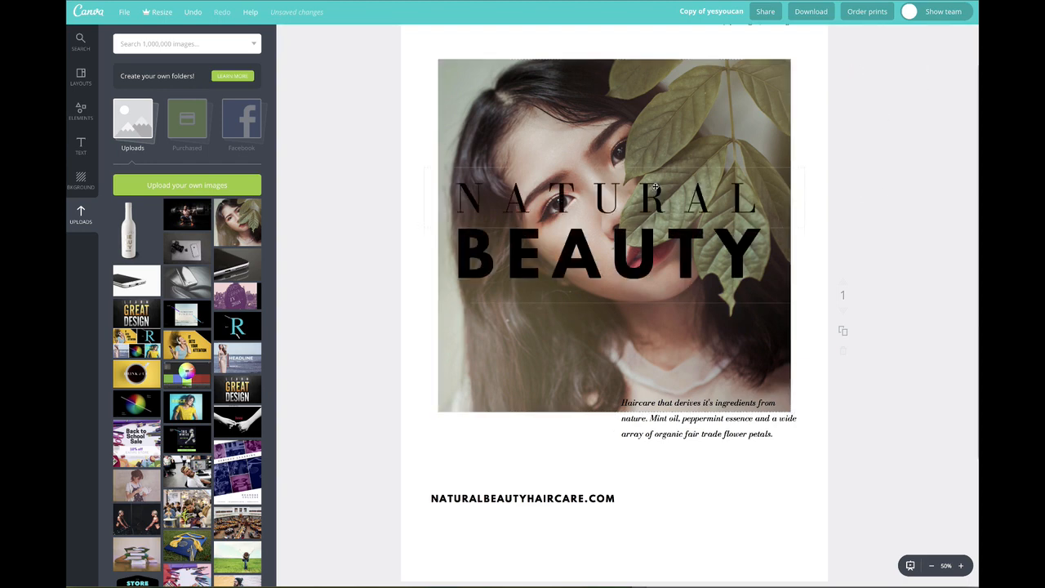
- Move the haircare paragraph and website address to the foot of the page, and the NATURAL BEAUTY heading just above them
{"action": "scroll", "coordinate": [628, 207], "scroll_direction": "up", "scroll_amount": 1}
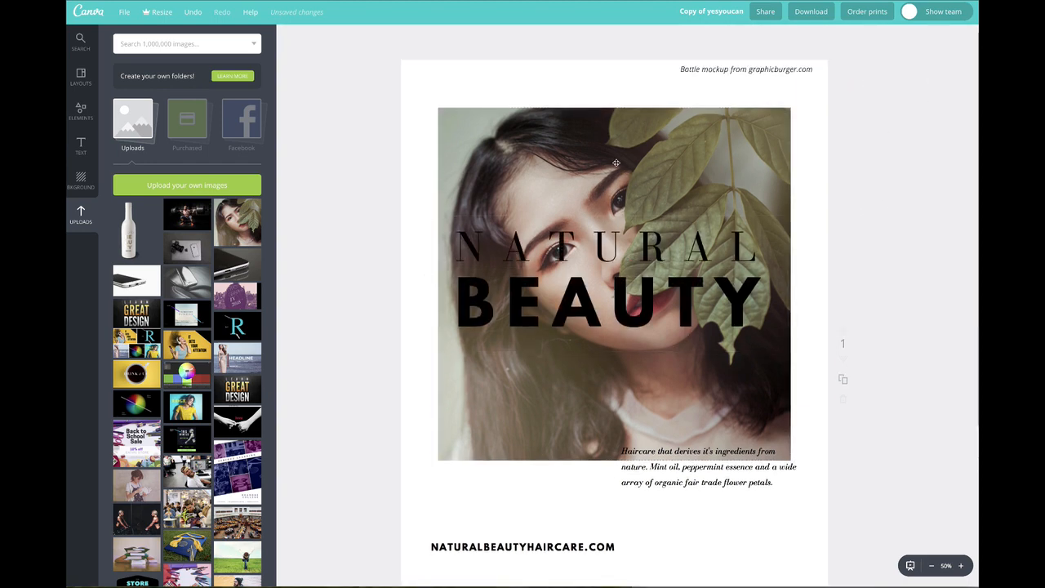
{"action": "scroll", "coordinate": [672, 428], "scroll_direction": "down", "scroll_amount": 2}
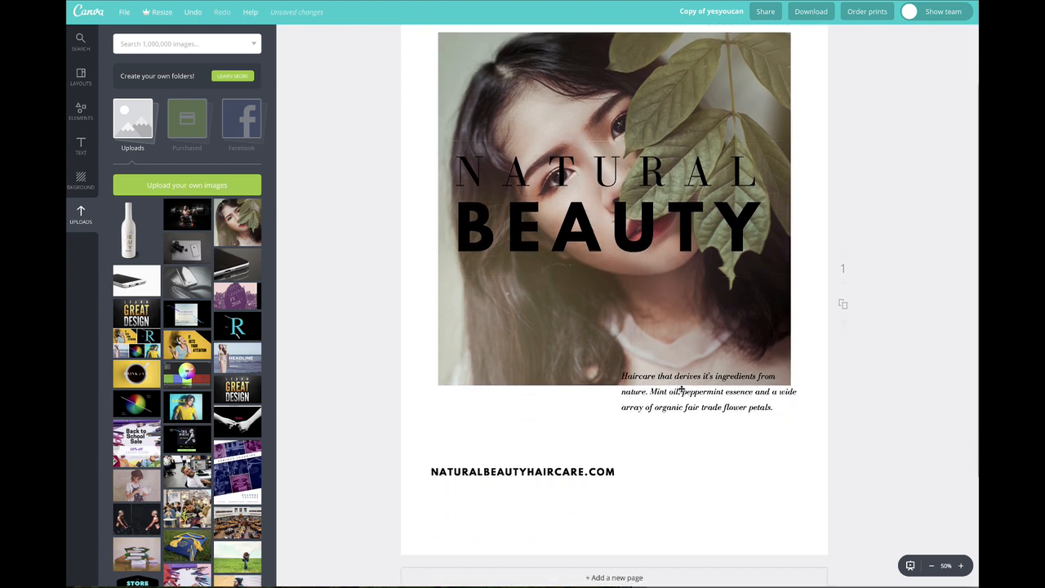
{"action": "left_click_drag", "start_coordinate": [680, 390], "coordinate": [686, 511]}
{"action": "left_click_drag", "start_coordinate": [571, 473], "coordinate": [567, 525]}
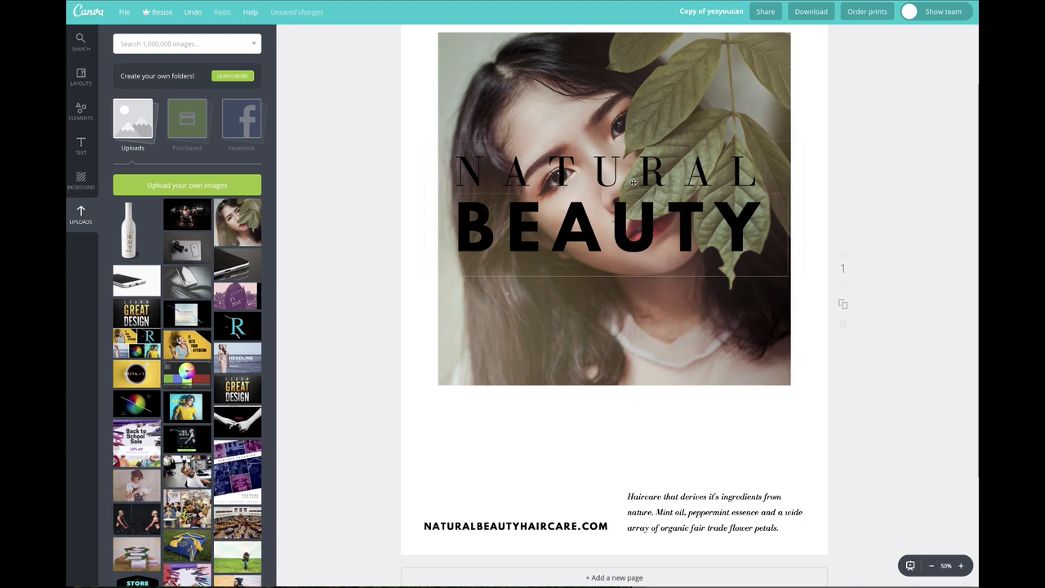
{"action": "left_click_drag", "start_coordinate": [634, 182], "coordinate": [653, 396]}
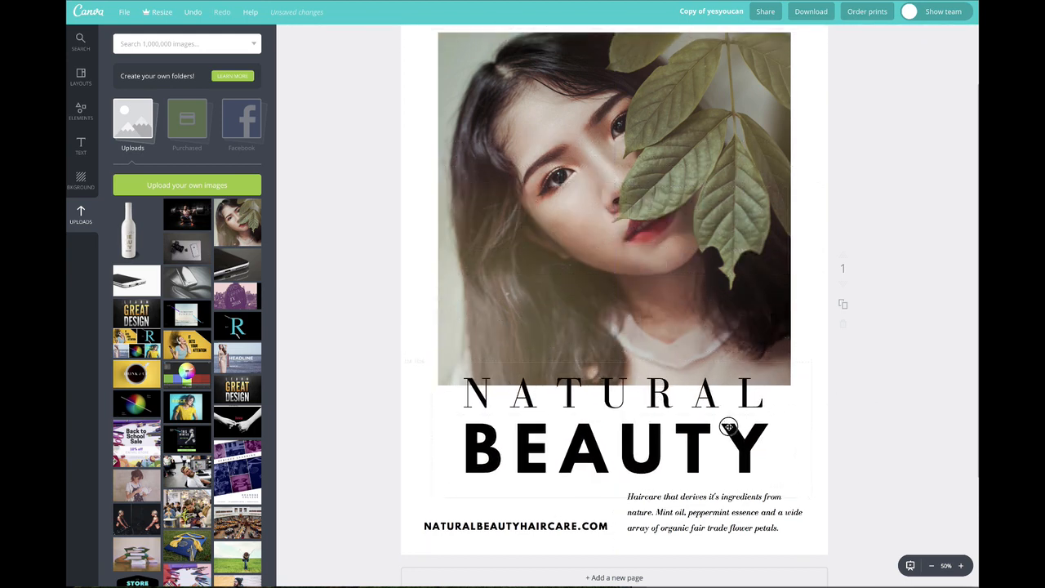
- Move the leaf portrait up clear of the heading, keeping it centered, and drop the bottle mockup credit off the page
{"action": "scroll", "coordinate": [842, 414], "scroll_direction": "up", "scroll_amount": 1}
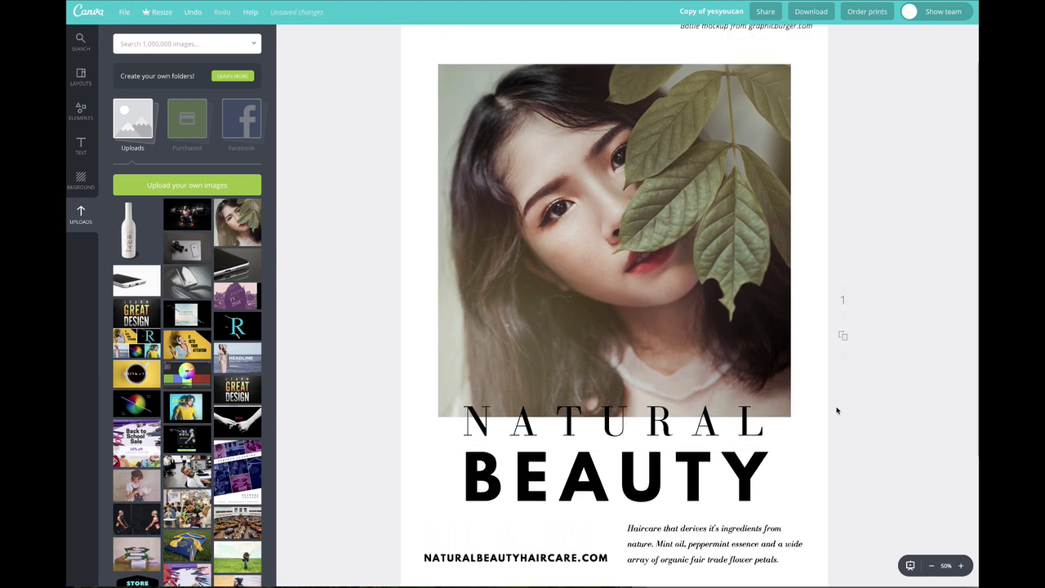
{"action": "left_click_drag", "start_coordinate": [667, 217], "coordinate": [667, 197]}
{"action": "left_click_drag", "start_coordinate": [701, 76], "coordinate": [856, 70]}
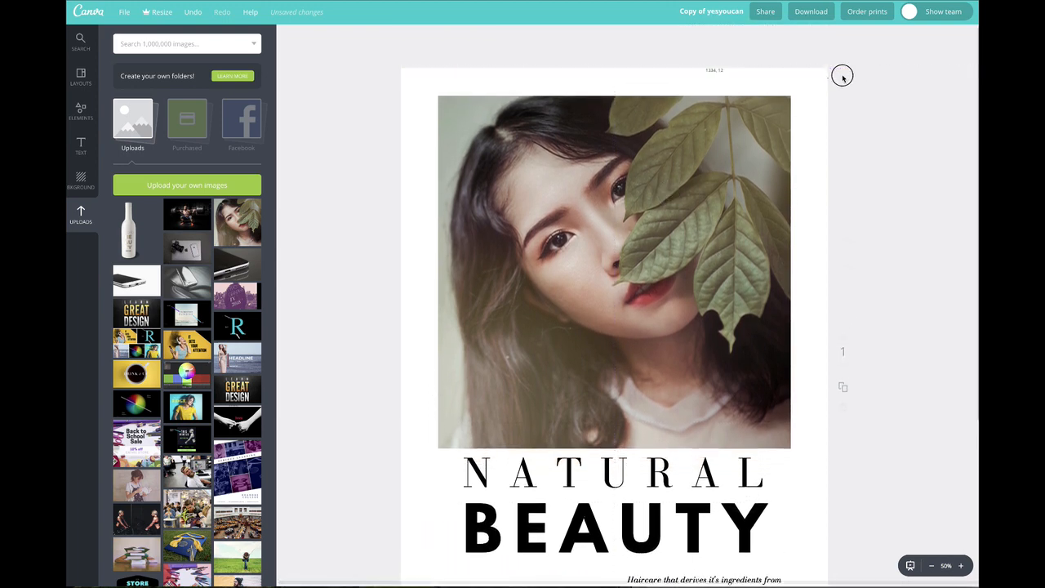
{"action": "left_click_drag", "start_coordinate": [688, 205], "coordinate": [693, 196]}
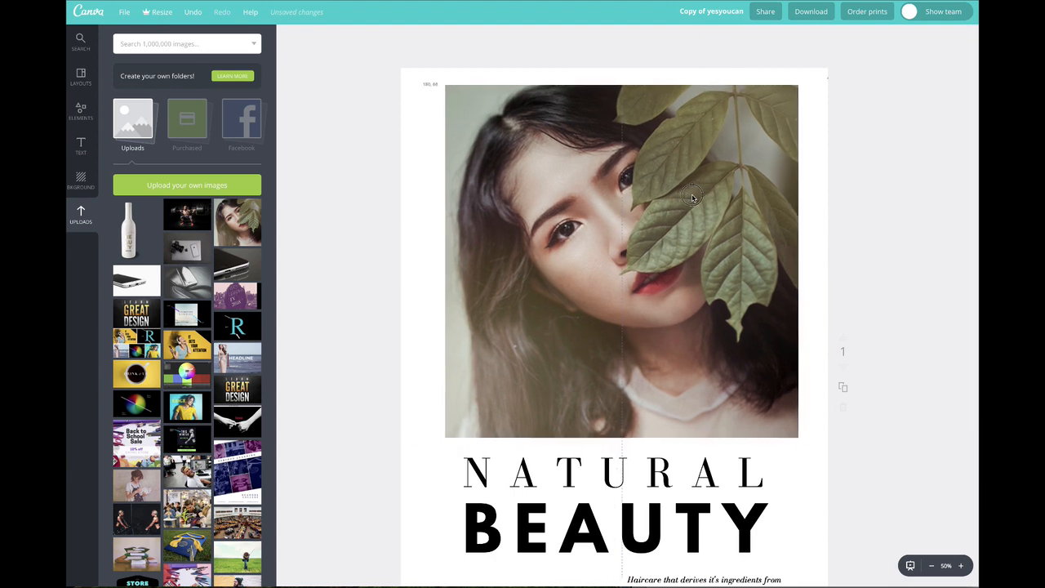
{"action": "left_click_drag", "start_coordinate": [594, 214], "coordinate": [592, 214]}
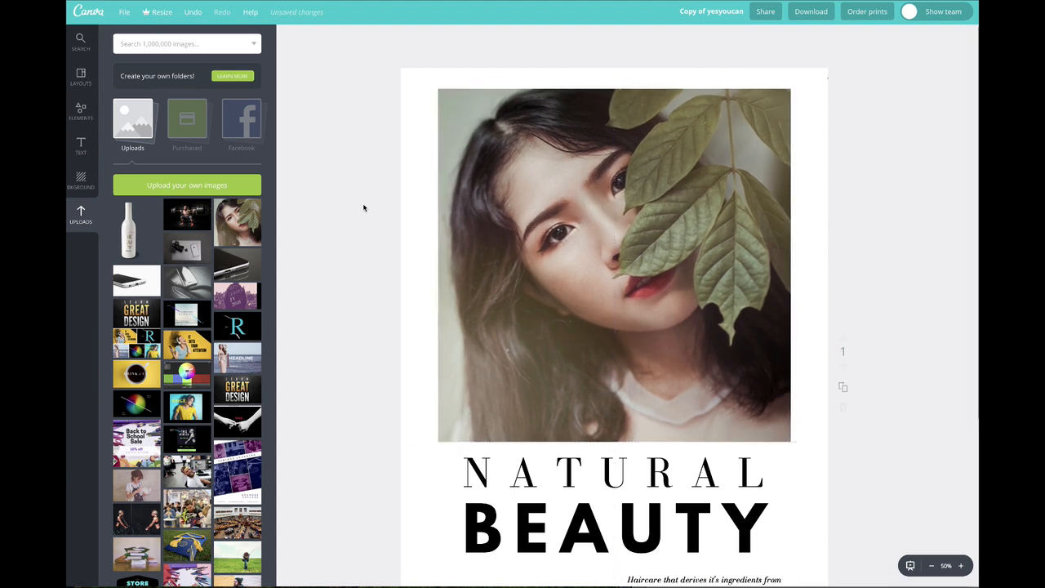
- Nudge the website address slightly upward to line up with the haircare paragraph beside it
{"action": "left_click", "coordinate": [930, 565]}
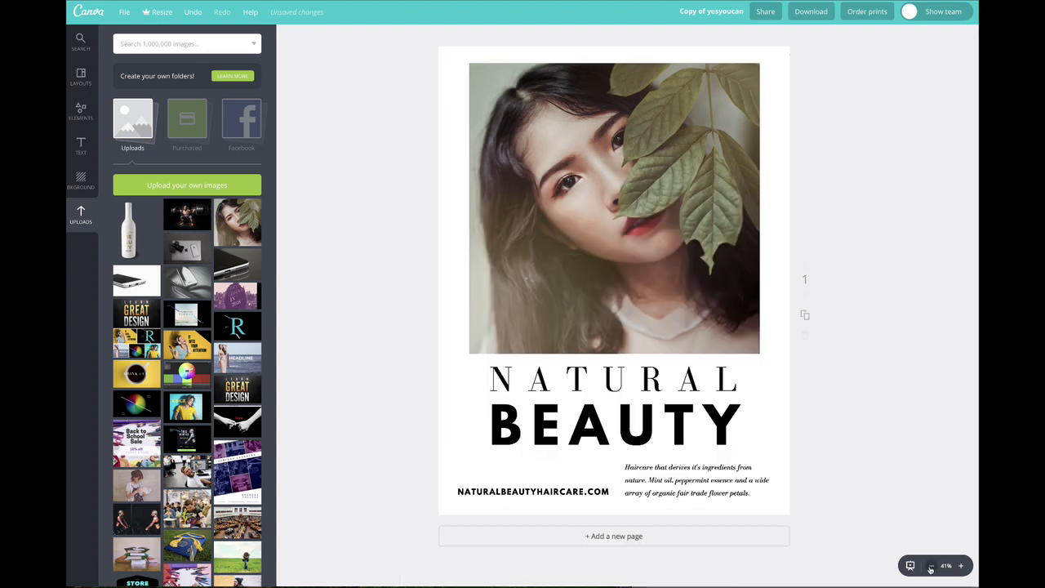
{"action": "left_click_drag", "start_coordinate": [579, 488], "coordinate": [579, 484]}
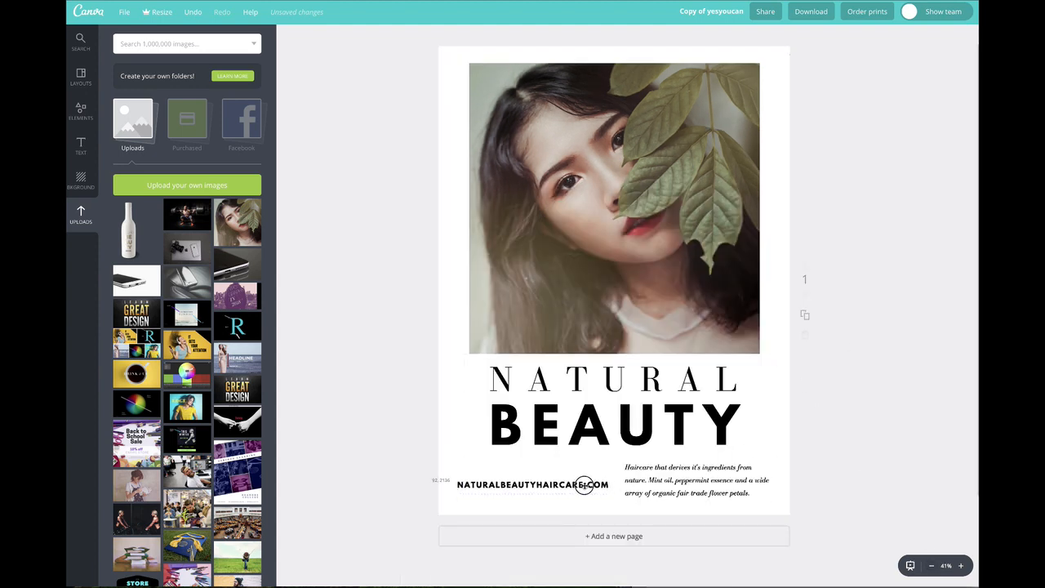
- Nudge the haircare paragraph slightly down and enlarge the leaf portrait until it covers the whole page behind the text
{"action": "left_click_drag", "start_coordinate": [673, 468], "coordinate": [675, 471]}
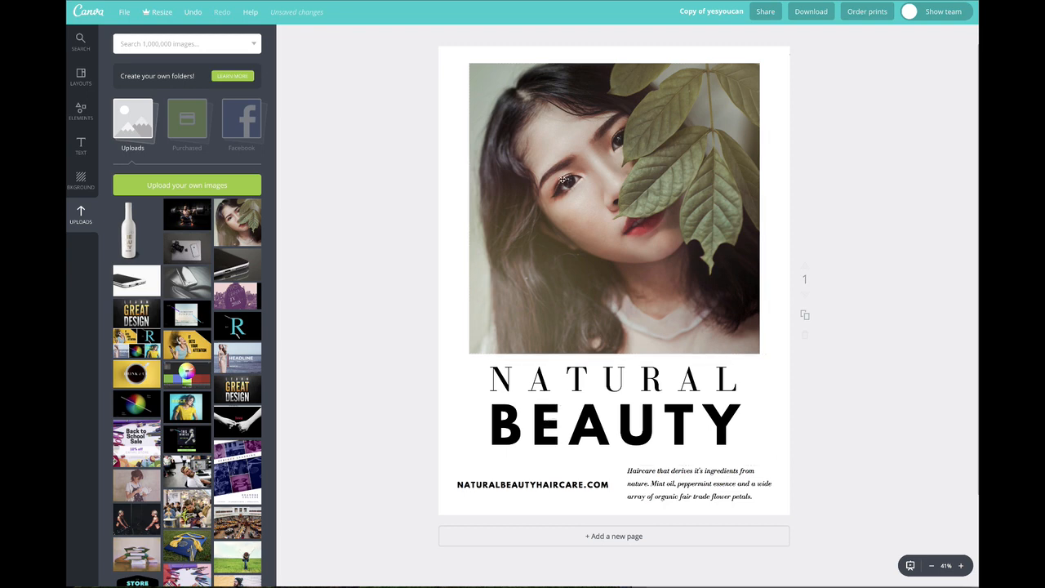
{"action": "left_click", "coordinate": [573, 203]}
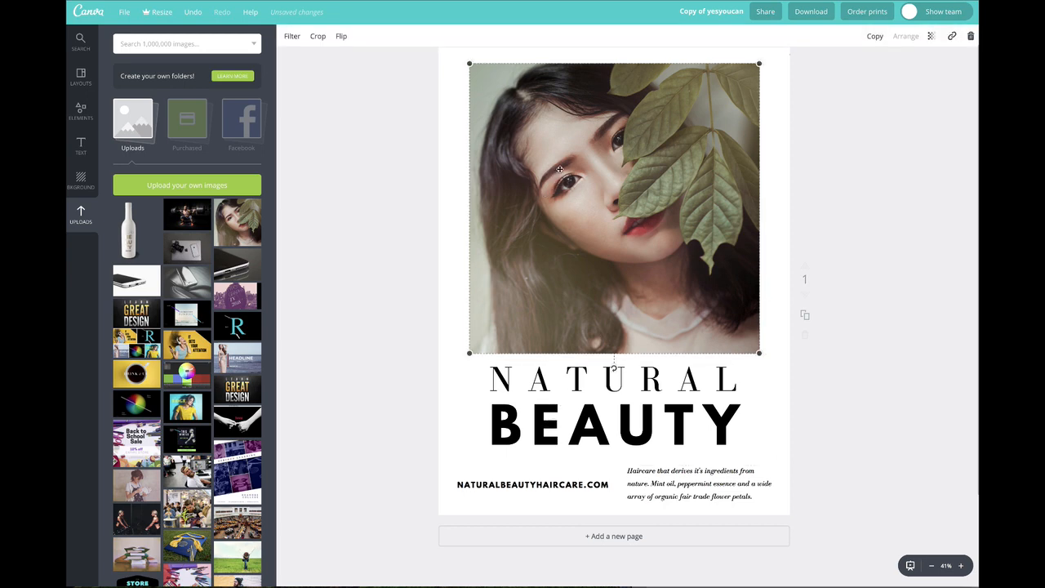
{"action": "scroll", "coordinate": [542, 253], "scroll_direction": "up", "scroll_amount": 1}
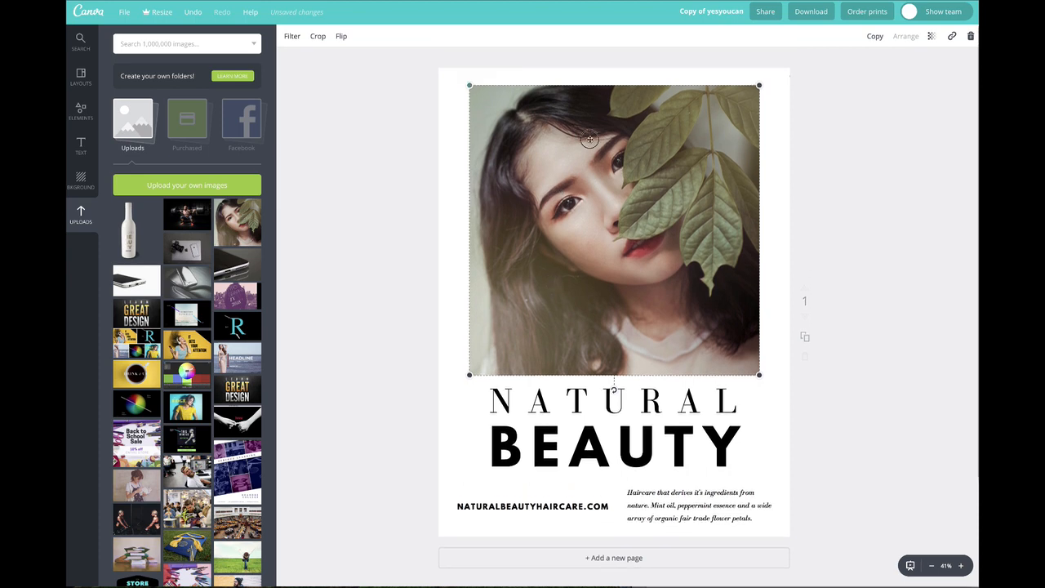
{"action": "left_click_drag", "start_coordinate": [589, 139], "coordinate": [584, 167]}
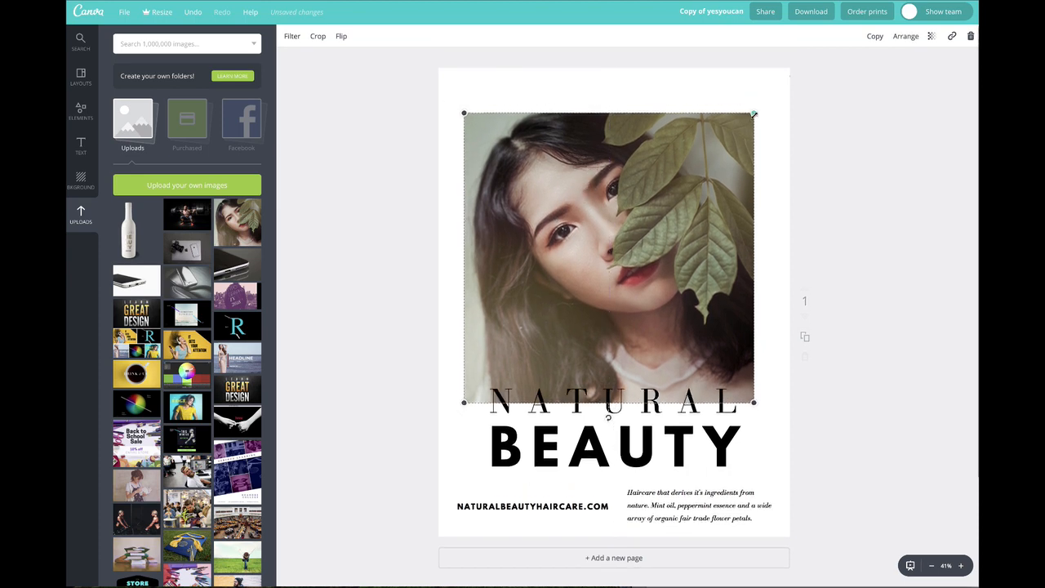
{"action": "left_click_drag", "start_coordinate": [754, 112], "coordinate": [896, 24]}
{"action": "left_click_drag", "start_coordinate": [752, 135], "coordinate": [599, 283]}
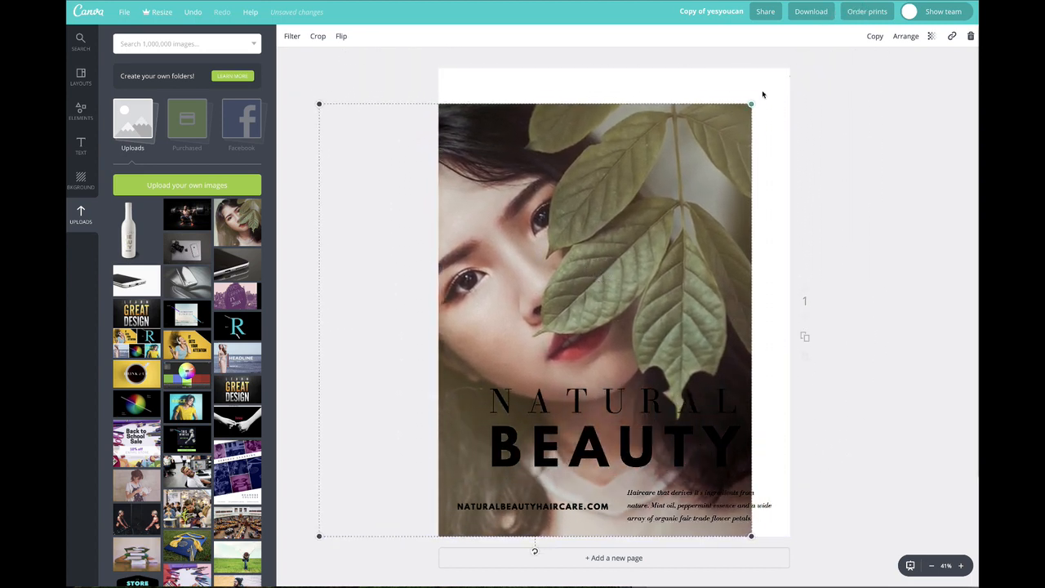
{"action": "left_click_drag", "start_coordinate": [756, 103], "coordinate": [824, 56]}
{"action": "left_click_drag", "start_coordinate": [734, 128], "coordinate": [786, 129]}
{"action": "left_click", "coordinate": [906, 36]}
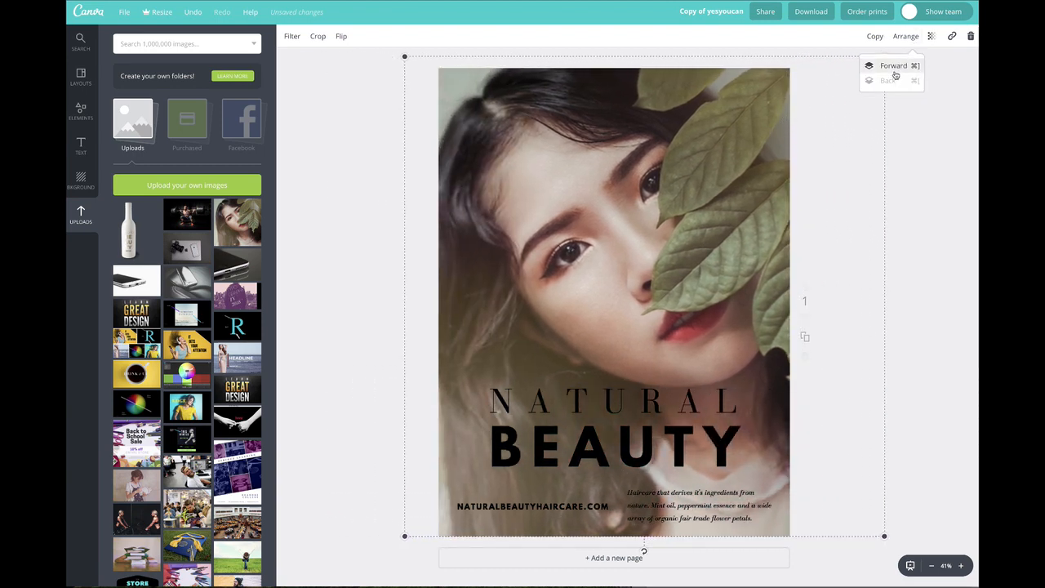
{"action": "left_click", "coordinate": [920, 152]}
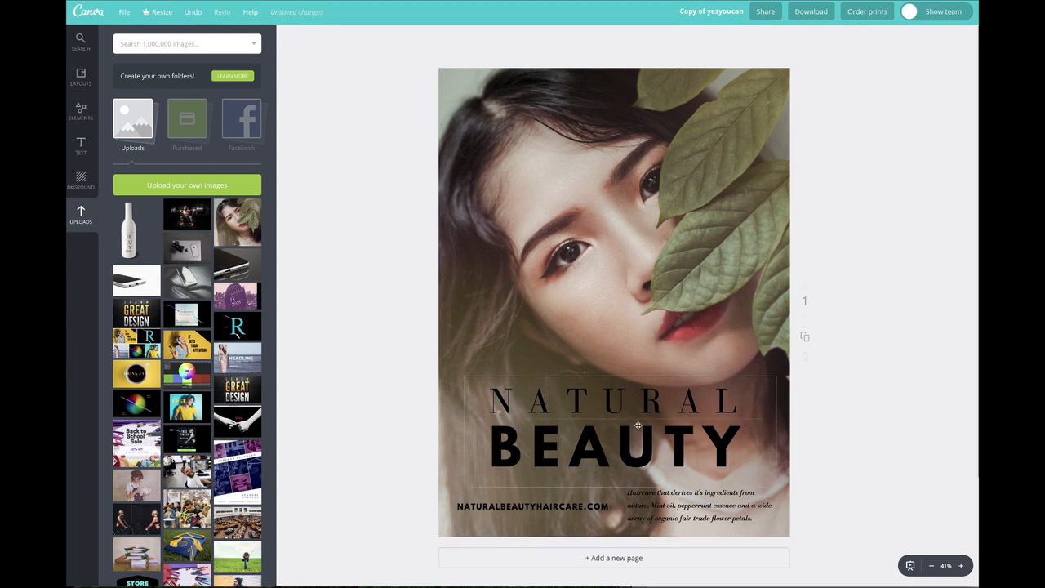
- Move the NATURAL BEAUTY heading, the haircare paragraph and the website address slightly up the page
{"action": "left_click_drag", "start_coordinate": [639, 403], "coordinate": [636, 382]}
{"action": "left_click_drag", "start_coordinate": [655, 494], "coordinate": [657, 483]}
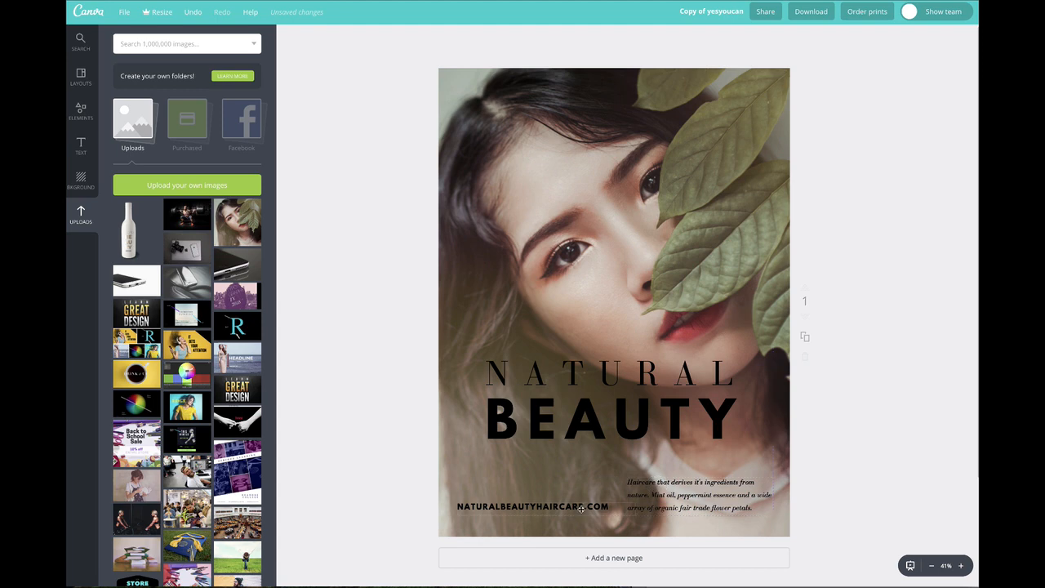
{"action": "left_click_drag", "start_coordinate": [581, 508], "coordinate": [580, 497]}
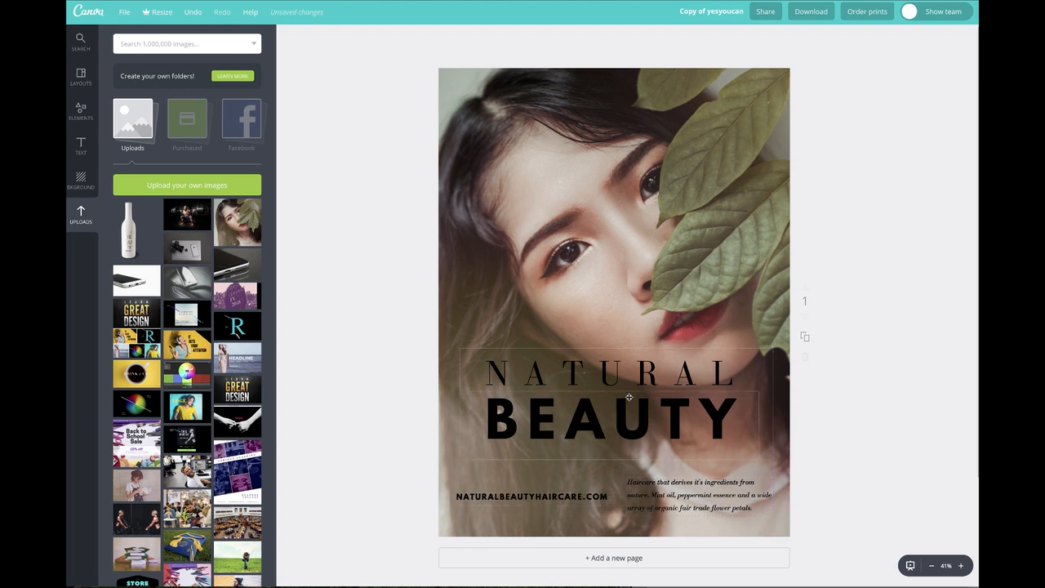
- Recolor both heading words, NATURAL and BEAUTY, with the lightest mint green from the document colors
{"action": "left_click", "coordinate": [589, 373]}
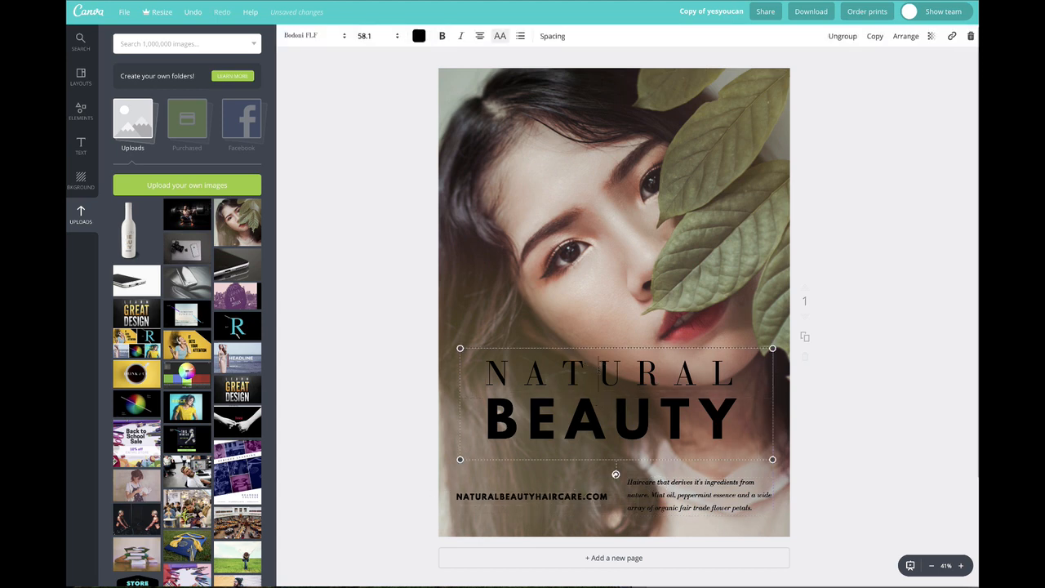
{"action": "left_click", "coordinate": [589, 373]}
{"action": "left_click", "coordinate": [419, 36]}
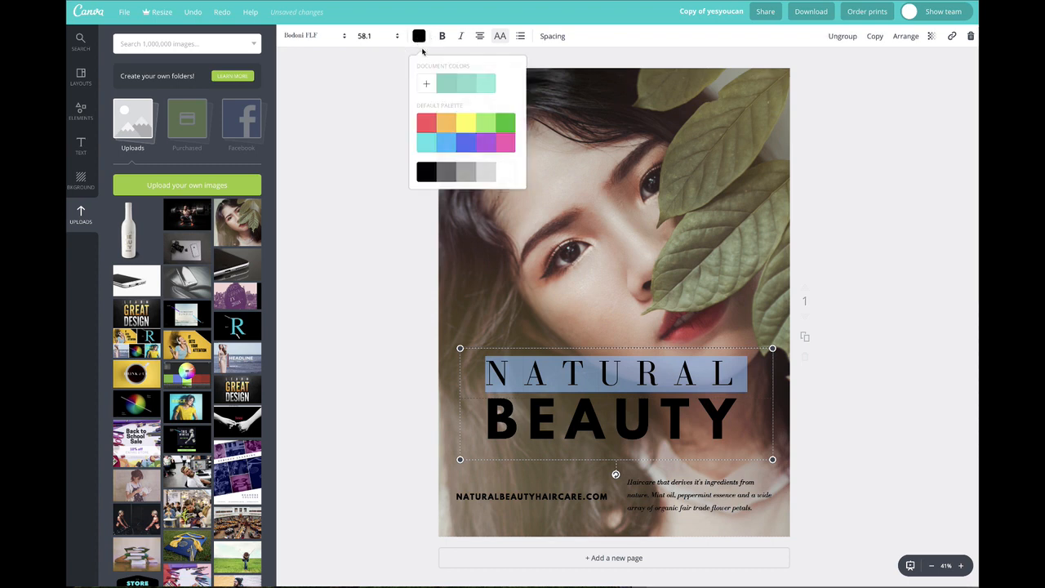
{"action": "left_click", "coordinate": [489, 85]}
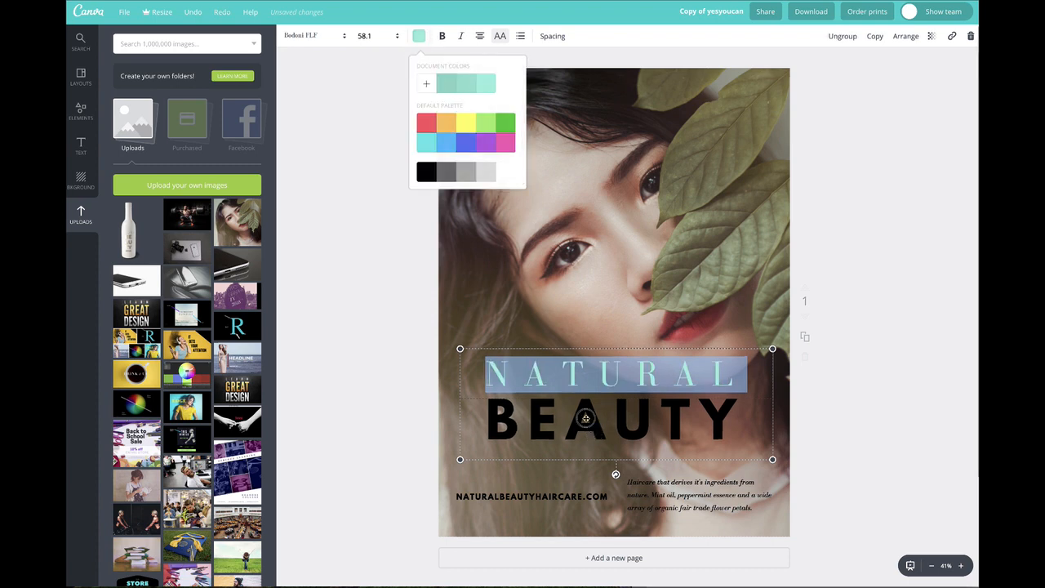
{"action": "double_click", "coordinate": [585, 416]}
{"action": "left_click", "coordinate": [419, 36]}
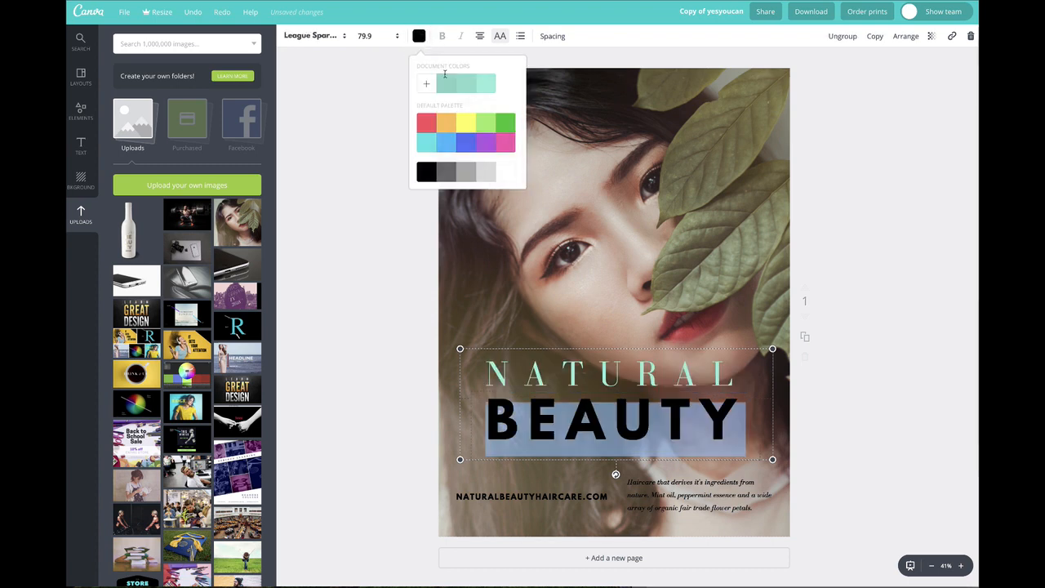
{"action": "left_click", "coordinate": [486, 83]}
- Recolor the word NATURAL in the heading white
{"action": "left_click", "coordinate": [600, 374]}
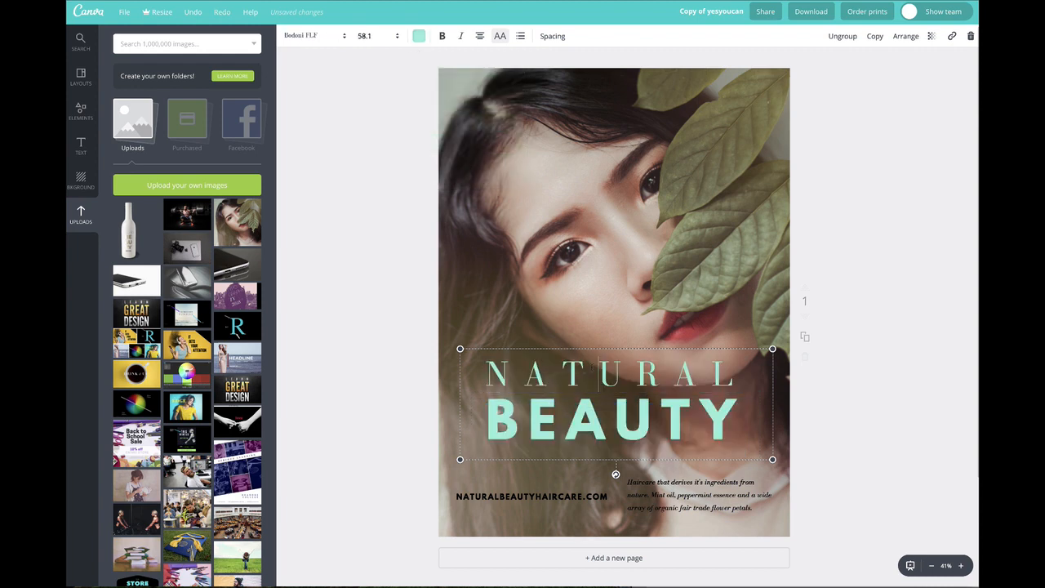
{"action": "double_click", "coordinate": [562, 374]}
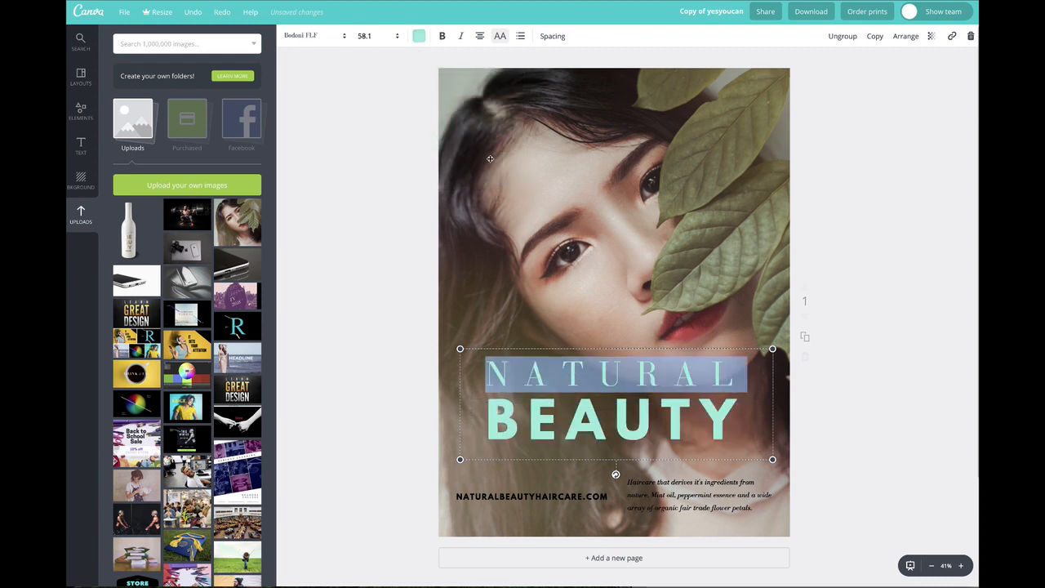
{"action": "left_click", "coordinate": [419, 36]}
{"action": "double_click", "coordinate": [586, 365]}
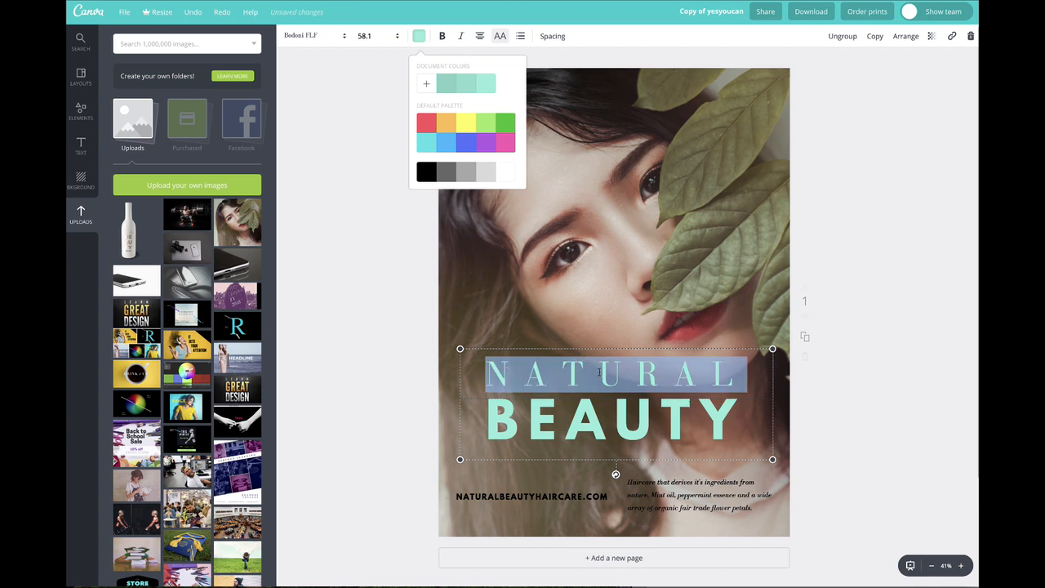
{"action": "left_click", "coordinate": [508, 177]}
{"action": "left_click", "coordinate": [359, 241]}
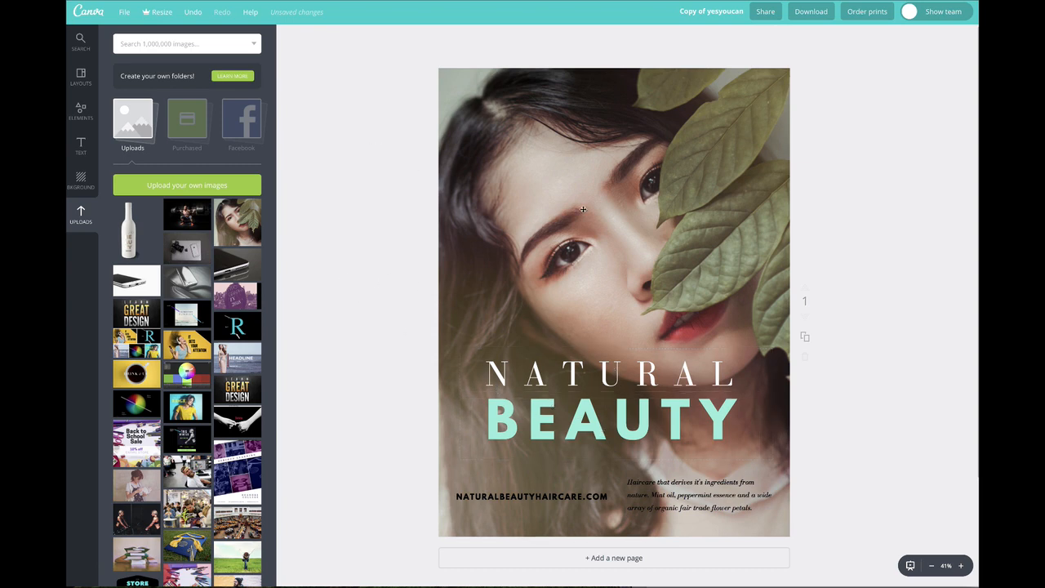
- Recolor the haircare paragraph and the website address white
{"action": "left_click", "coordinate": [666, 258]}
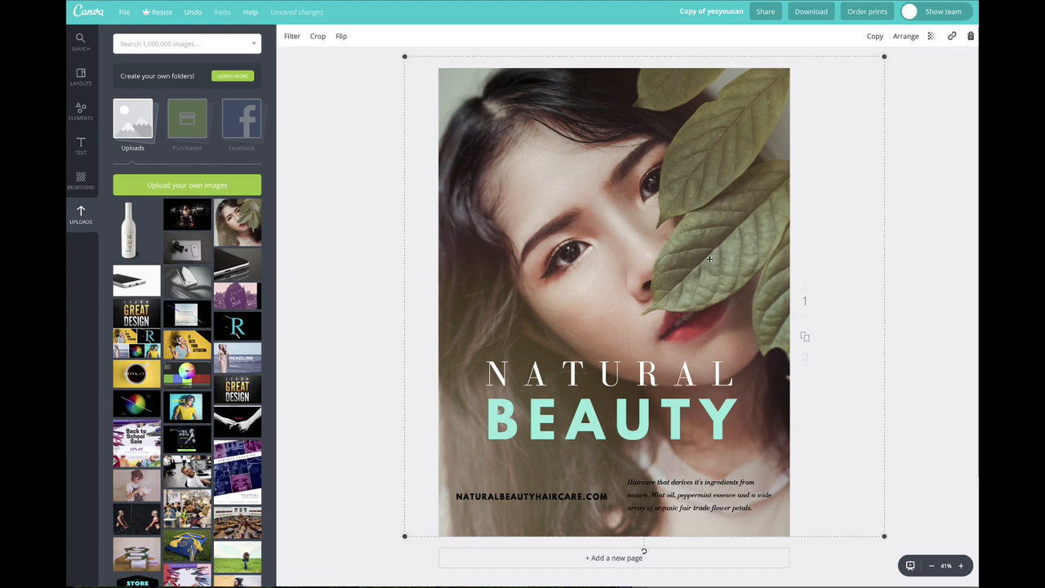
{"action": "left_click", "coordinate": [632, 482]}
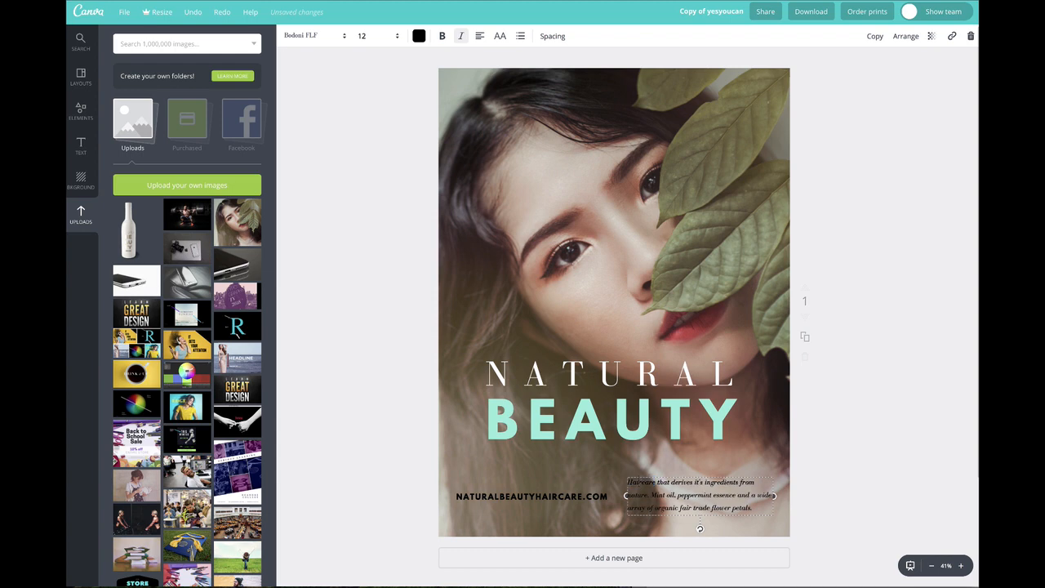
{"action": "left_click", "coordinate": [347, 342]}
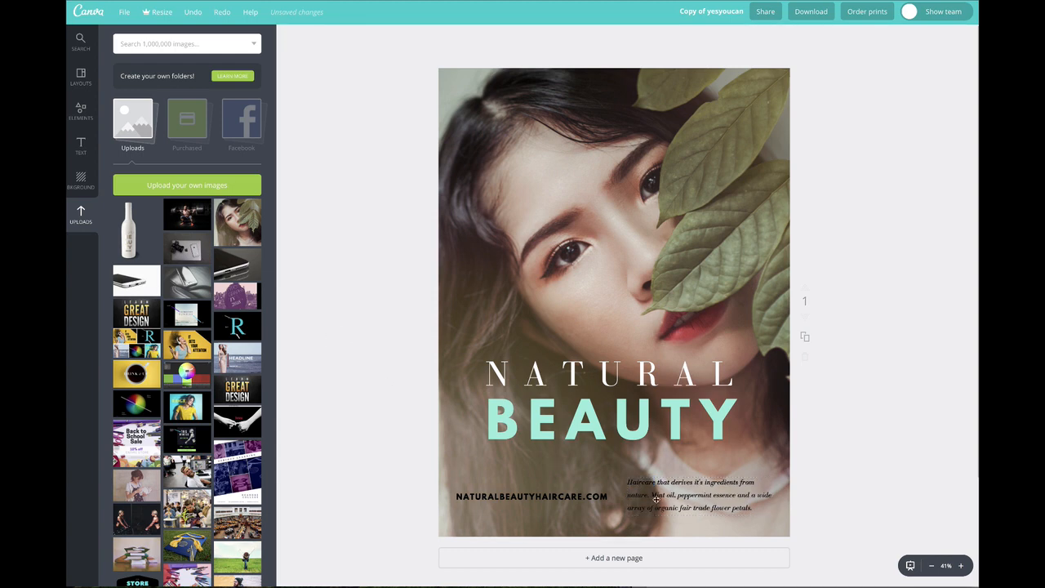
{"action": "double_click", "coordinate": [646, 481]}
{"action": "left_click_drag", "start_coordinate": [629, 482], "coordinate": [813, 520]}
{"action": "left_click", "coordinate": [419, 35]}
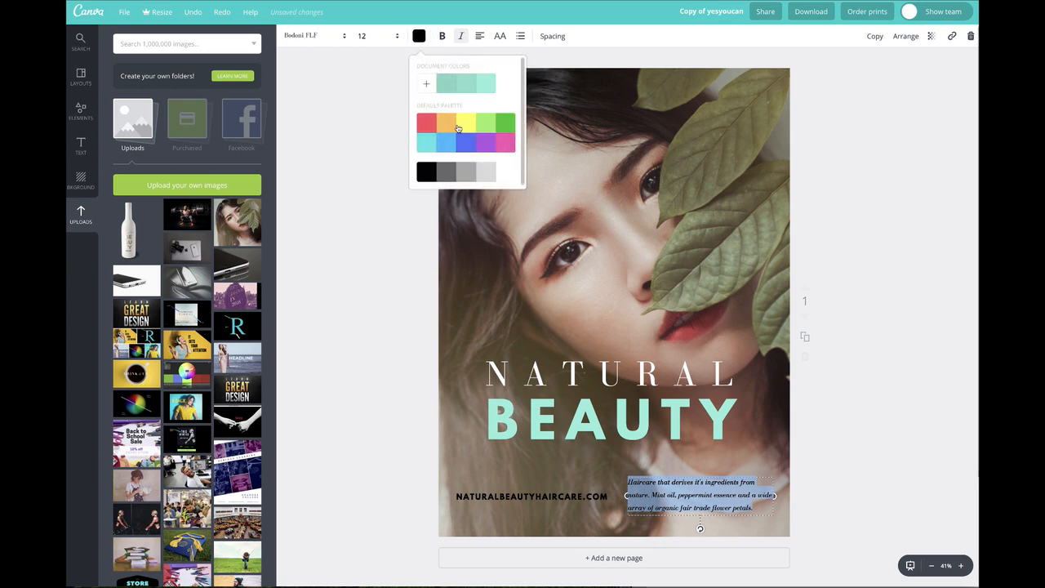
{"action": "left_click", "coordinate": [507, 170]}
{"action": "double_click", "coordinate": [515, 496]}
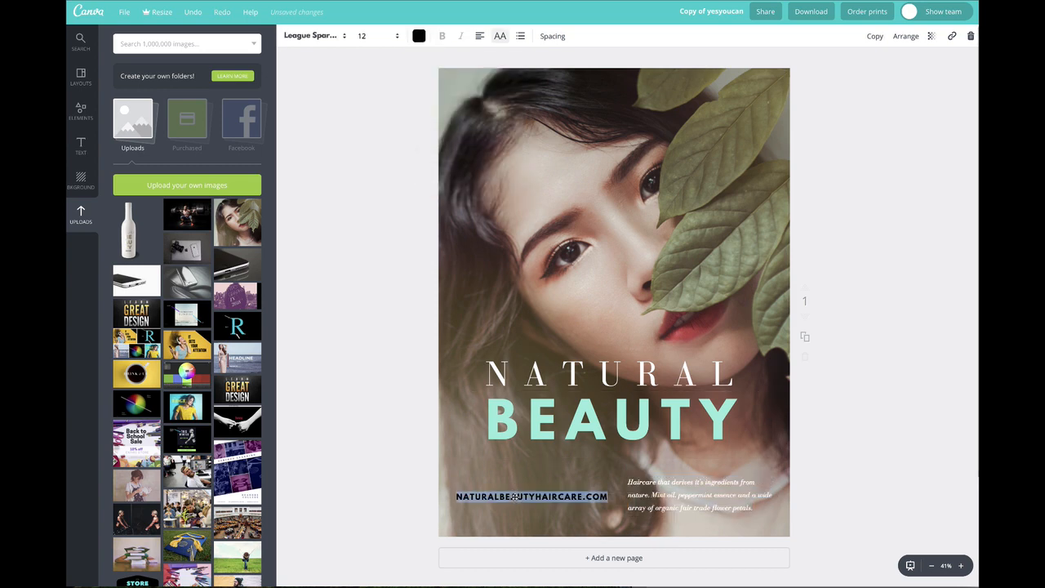
{"action": "left_click", "coordinate": [419, 35]}
{"action": "left_click", "coordinate": [495, 174]}
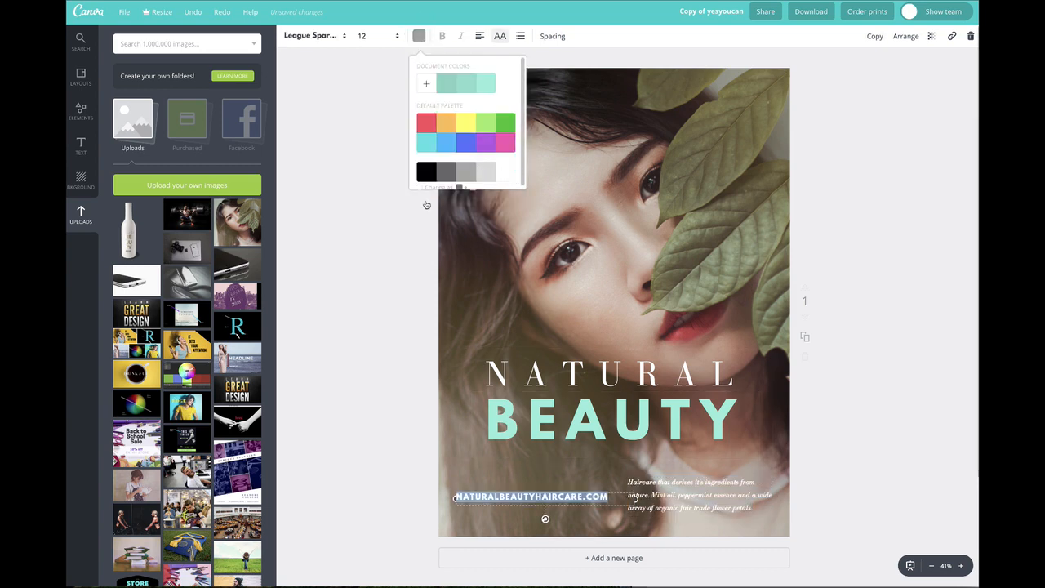
- Turn the portrait black and white by setting its saturation to -100
{"action": "left_click", "coordinate": [551, 194]}
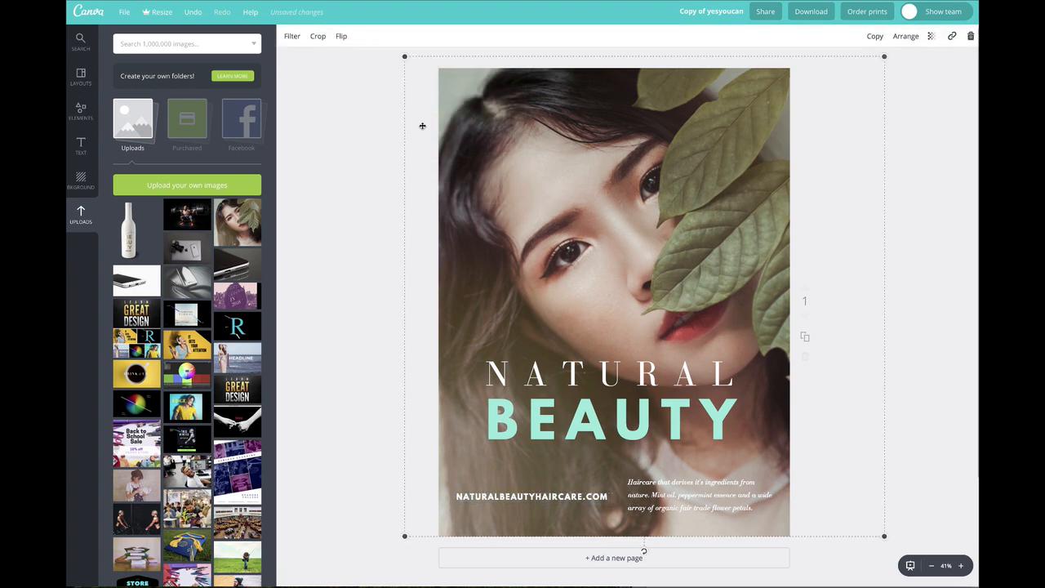
{"action": "left_click", "coordinate": [292, 37]}
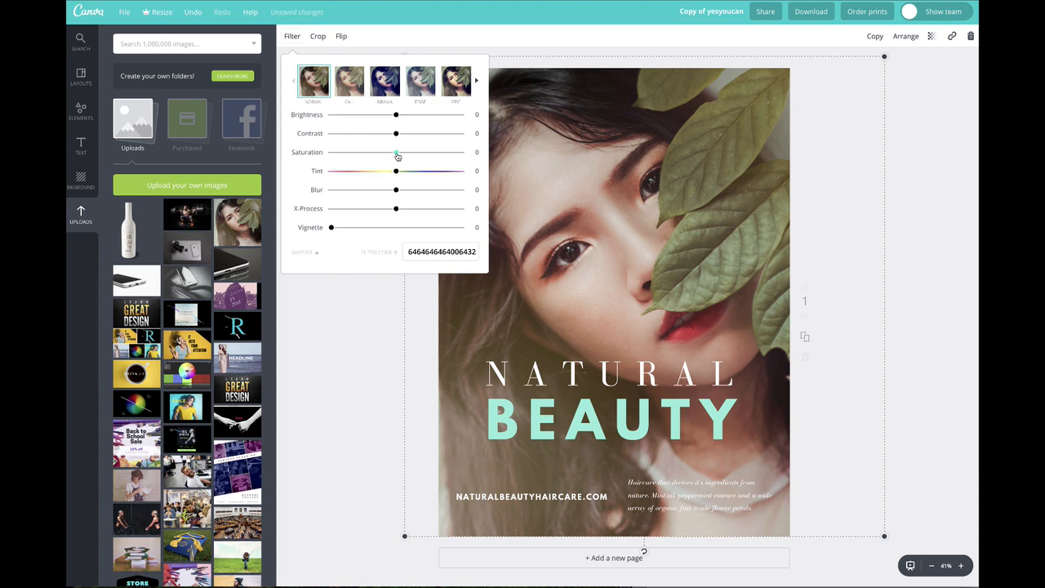
{"action": "left_click_drag", "start_coordinate": [398, 155], "coordinate": [315, 154]}
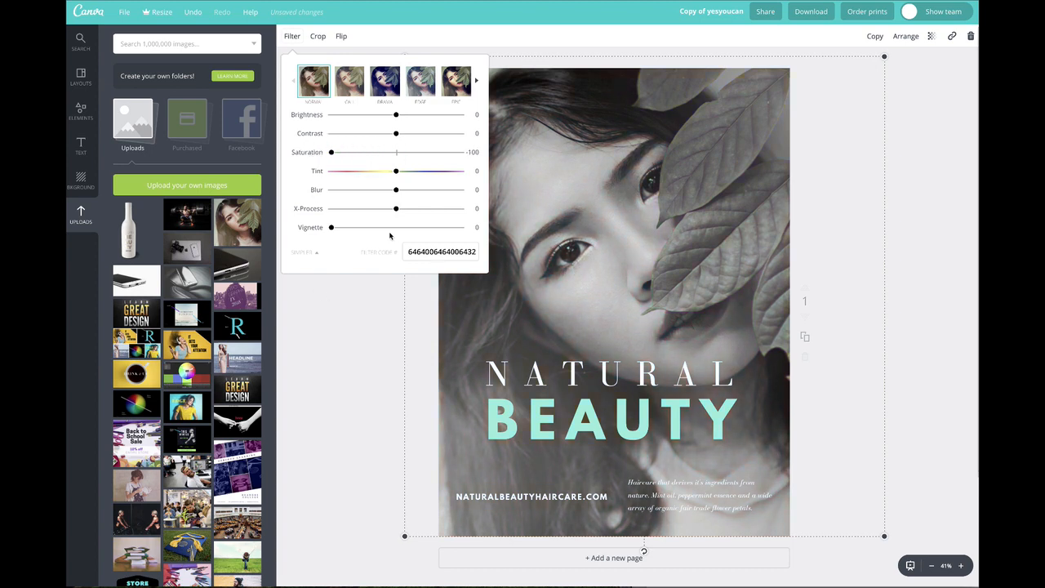
{"action": "left_click", "coordinate": [365, 378]}
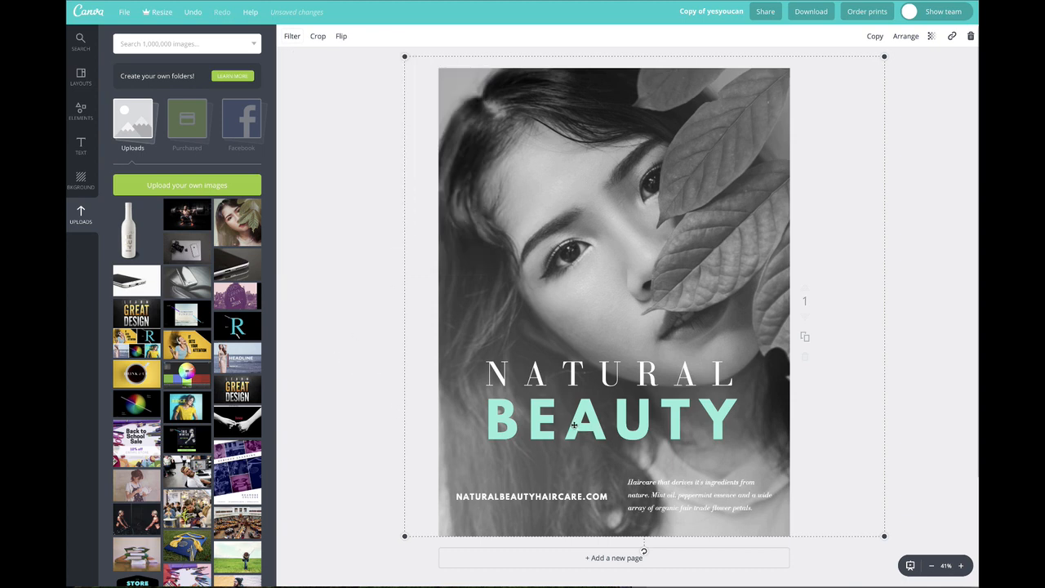
{"action": "left_click", "coordinate": [364, 203]}
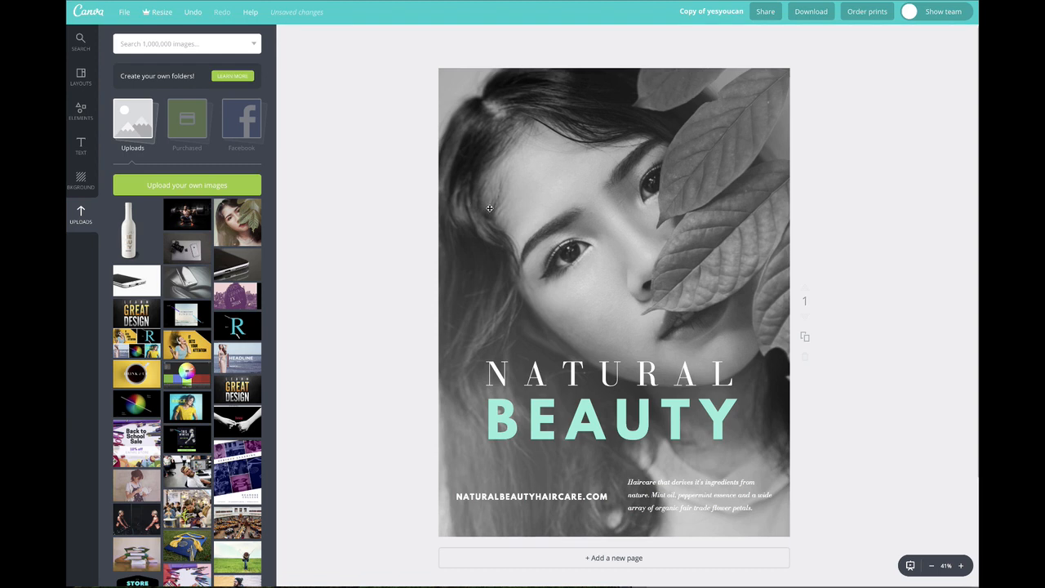
- Give the portrait a purple cast by setting its tint to +65, keeping saturation at -100
{"action": "left_click", "coordinate": [556, 241]}
{"action": "left_click", "coordinate": [294, 38]}
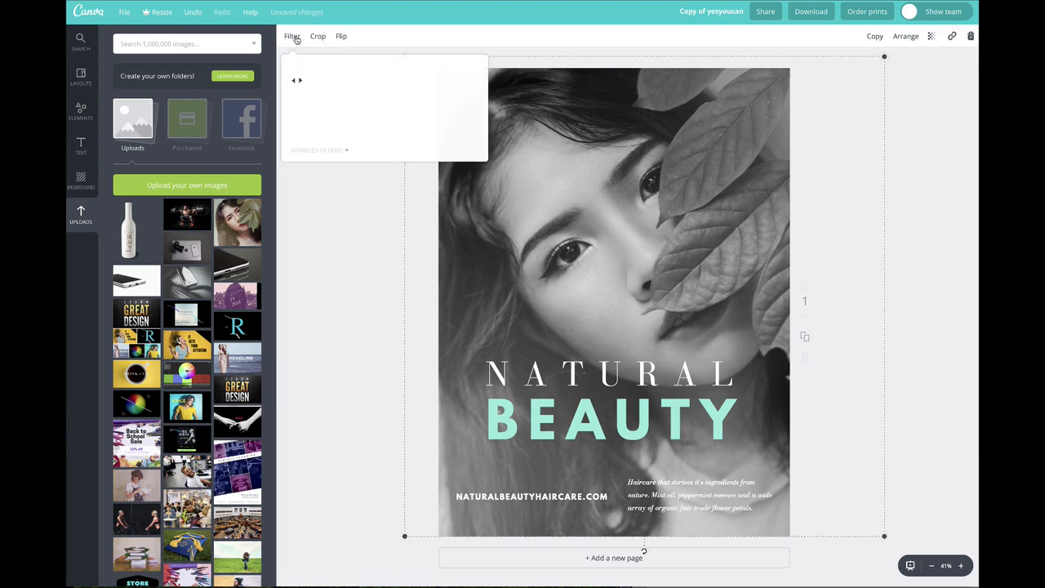
{"action": "left_click", "coordinate": [316, 155]}
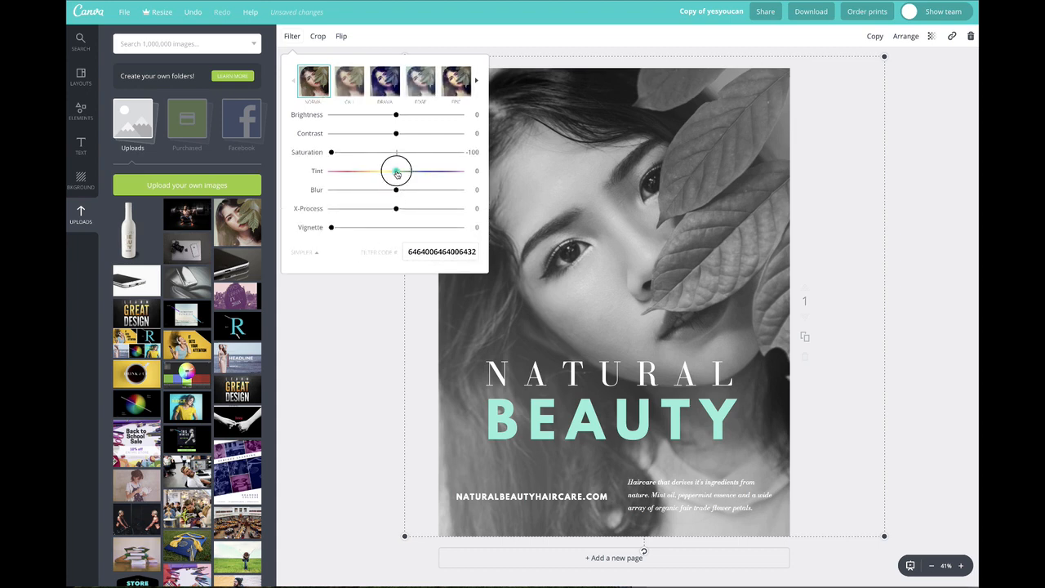
{"action": "left_click_drag", "start_coordinate": [397, 173], "coordinate": [439, 174]}
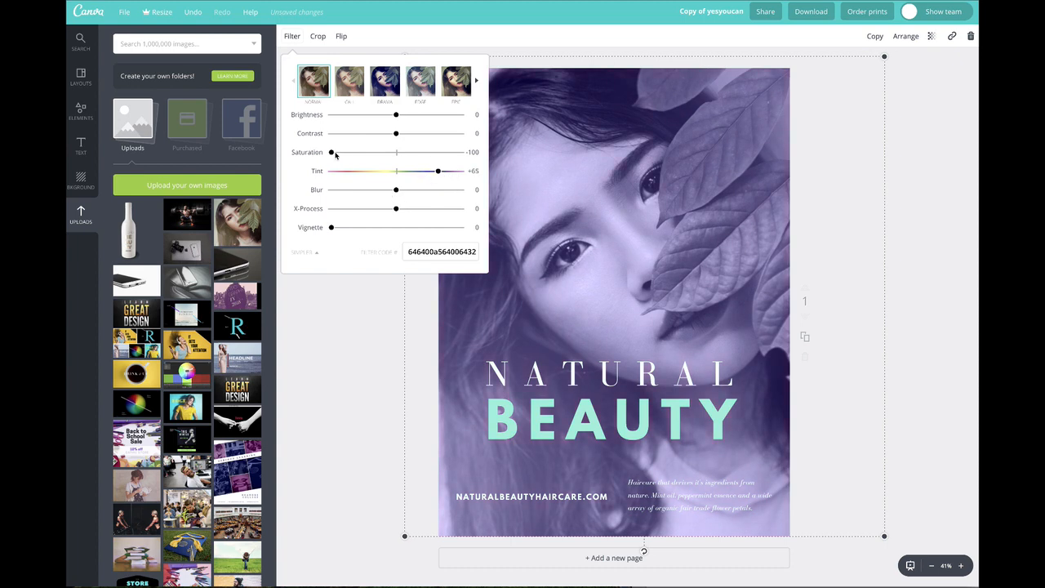
{"action": "mouse_move", "coordinate": [332, 155]}
{"action": "left_mouse_down"}
{"action": "mouse_move", "coordinate": [392, 154]}
{"action": "mouse_move", "coordinate": [330, 152]}
{"action": "left_mouse_up"}
- Set the portrait's contrast to -60, brightness to -15, X-Process to +10 and blur to -23, and strengthen its vignette
{"action": "left_click_drag", "start_coordinate": [397, 134], "coordinate": [358, 137]}
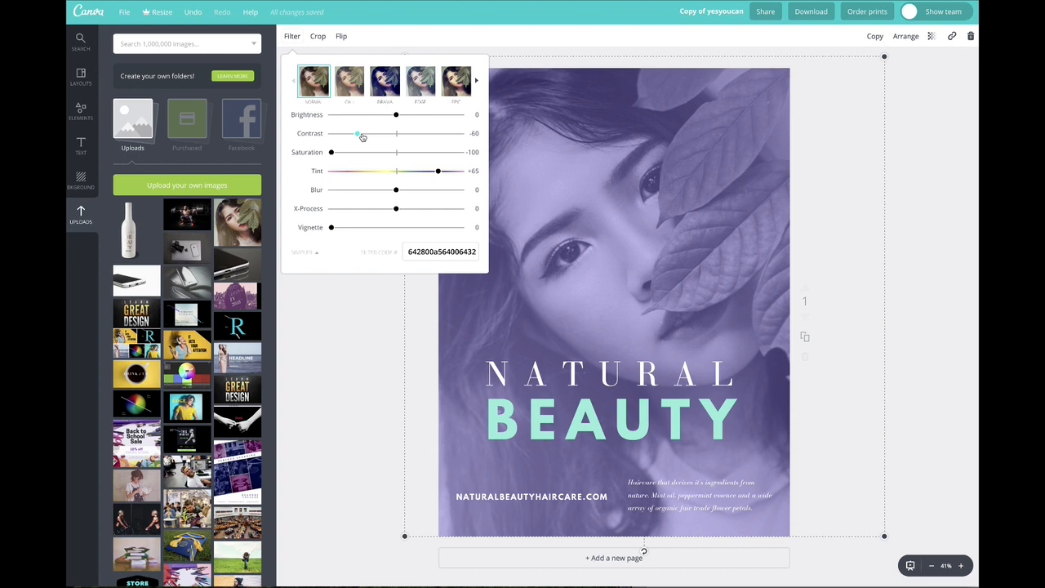
{"action": "mouse_move", "coordinate": [397, 117]}
{"action": "left_mouse_down"}
{"action": "mouse_move", "coordinate": [412, 115]}
{"action": "mouse_move", "coordinate": [381, 115]}
{"action": "left_mouse_up"}
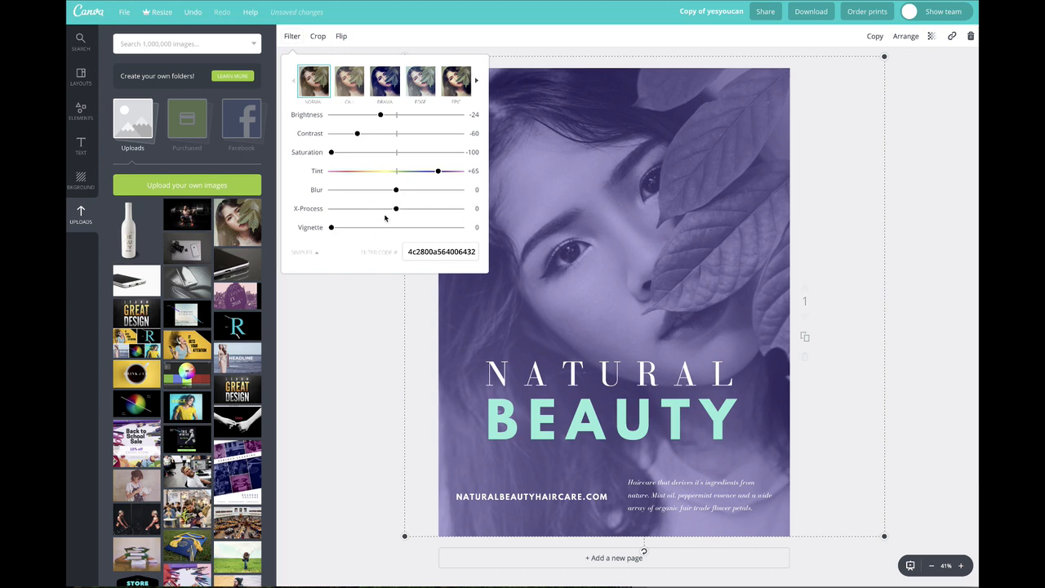
{"action": "mouse_move", "coordinate": [396, 211]}
{"action": "left_mouse_down"}
{"action": "mouse_move", "coordinate": [436, 210]}
{"action": "mouse_move", "coordinate": [332, 209]}
{"action": "mouse_move", "coordinate": [428, 206]}
{"action": "mouse_move", "coordinate": [403, 208]}
{"action": "left_mouse_up"}
{"action": "left_click", "coordinate": [396, 192]}
{"action": "mouse_move", "coordinate": [393, 191]}
{"action": "left_mouse_down"}
{"action": "mouse_move", "coordinate": [313, 190]}
{"action": "mouse_move", "coordinate": [382, 191]}
{"action": "left_mouse_up"}
{"action": "left_click_drag", "start_coordinate": [382, 116], "coordinate": [387, 116]}
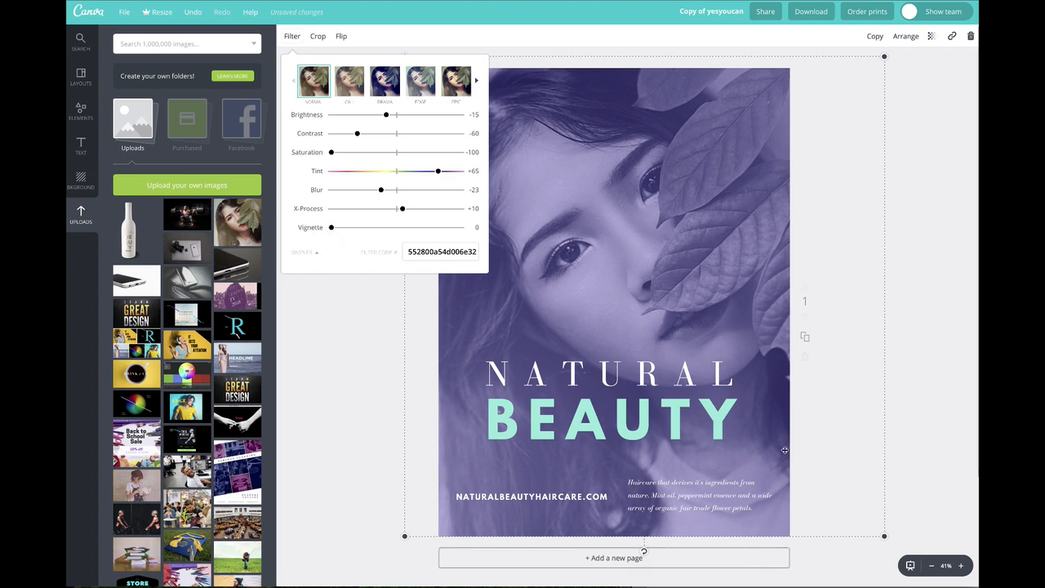
{"action": "left_click_drag", "start_coordinate": [331, 227], "coordinate": [394, 216]}
{"action": "left_click", "coordinate": [349, 290]}
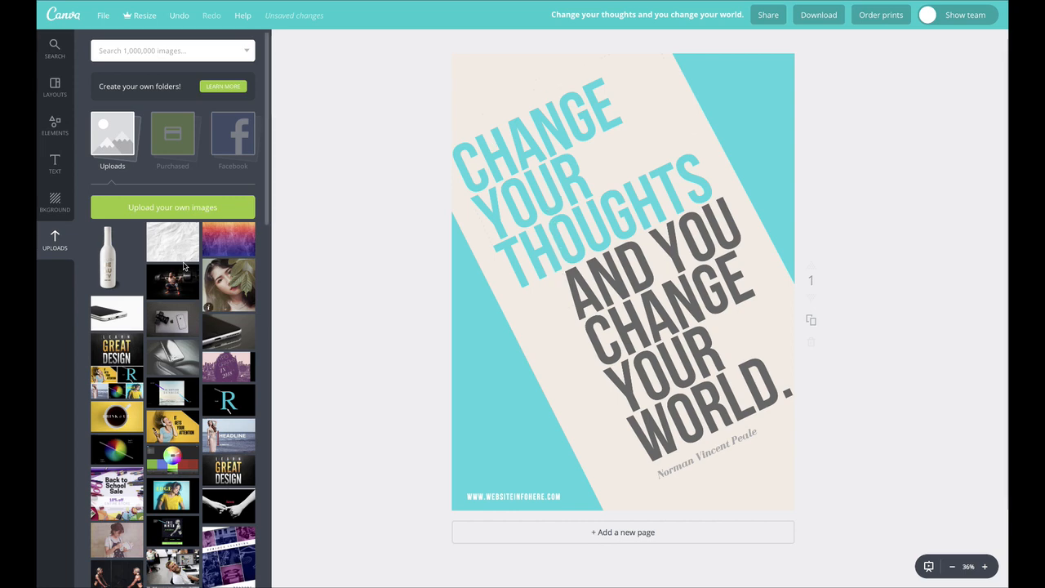
- Place the uploaded crumpled white paper image on the quote poster, rotate it 90 degrees and enlarge it to cover the whole page
{"action": "left_click_drag", "start_coordinate": [177, 248], "coordinate": [641, 306]}
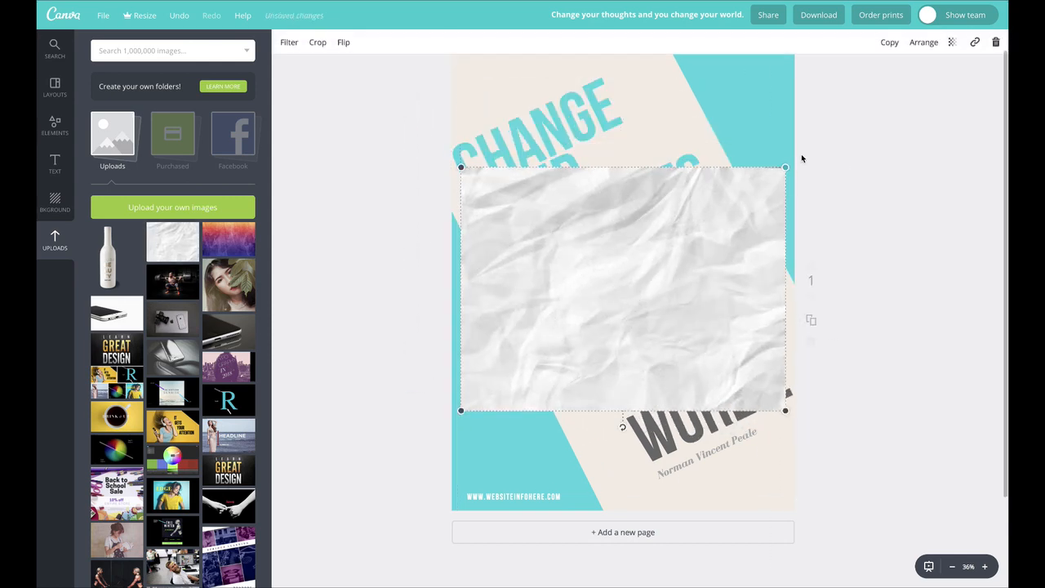
{"action": "left_click_drag", "start_coordinate": [623, 431], "coordinate": [488, 284]}
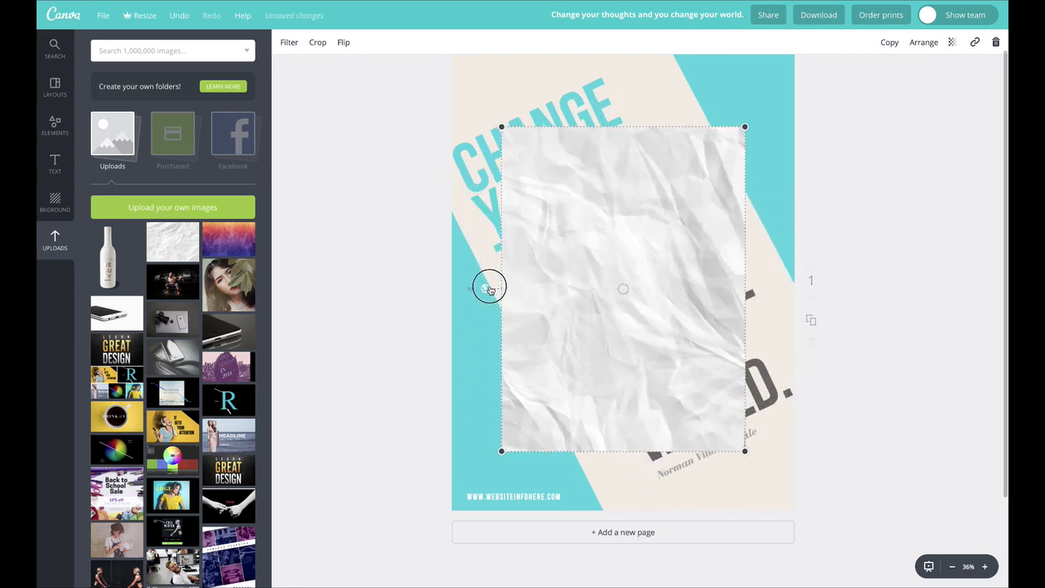
{"action": "left_click_drag", "start_coordinate": [639, 283], "coordinate": [597, 223]}
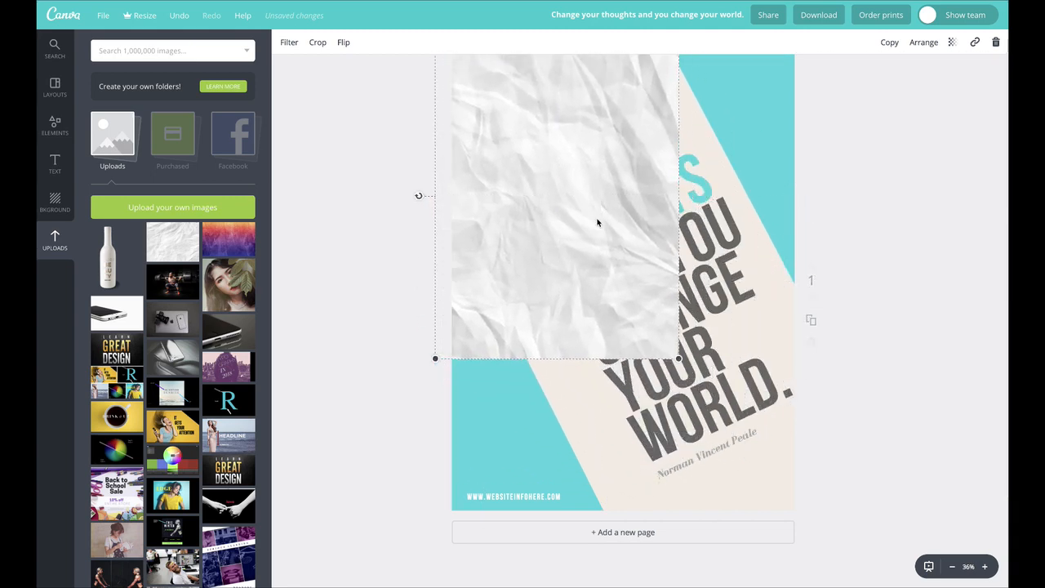
{"action": "left_click_drag", "start_coordinate": [684, 366], "coordinate": [826, 531]}
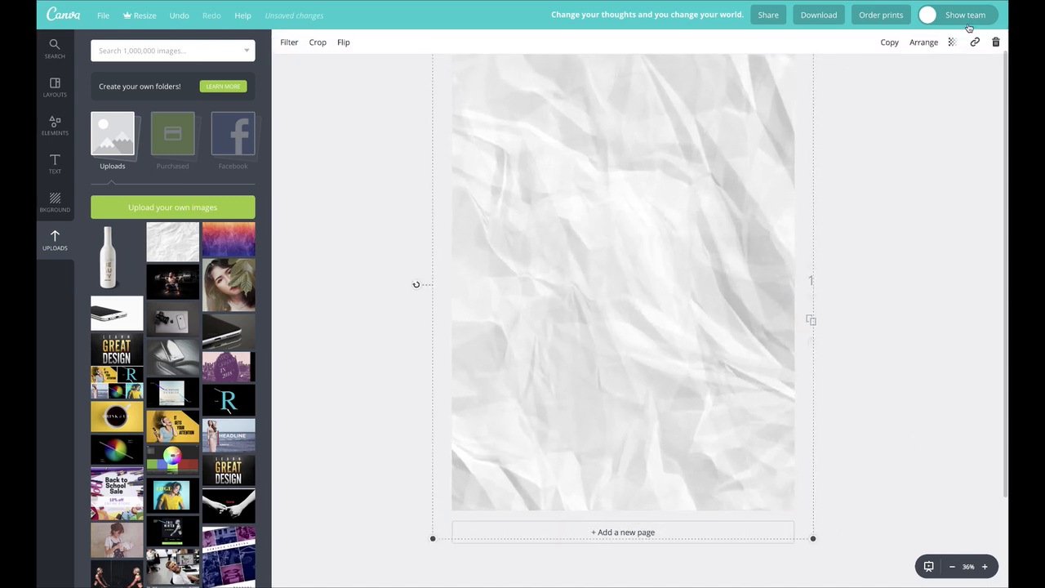
- Set the crumpled paper image's transparency to 34 so the poster shows through it
{"action": "left_click", "coordinate": [951, 42]}
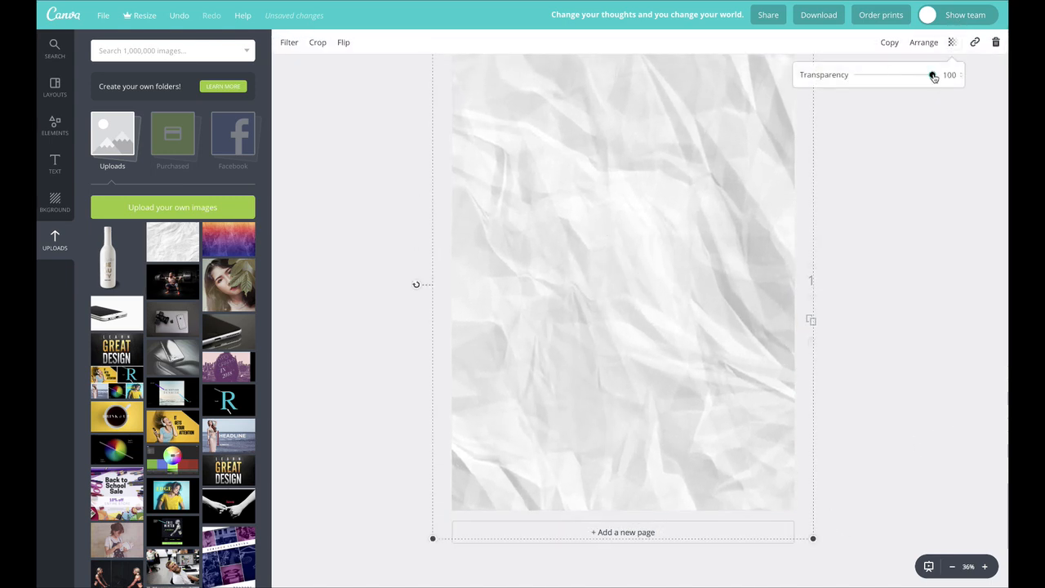
{"action": "left_click_drag", "start_coordinate": [933, 76], "coordinate": [883, 84]}
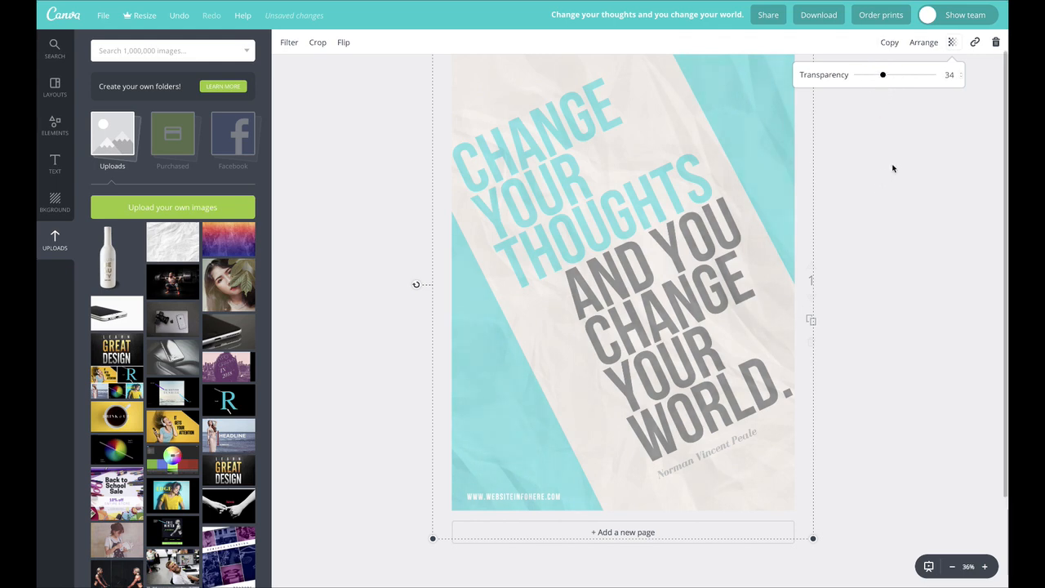
{"action": "left_click", "coordinate": [893, 168]}
- Adjust the paper texture's advanced filter settings to contrast -15 and blur -61
{"action": "left_click", "coordinate": [290, 43]}
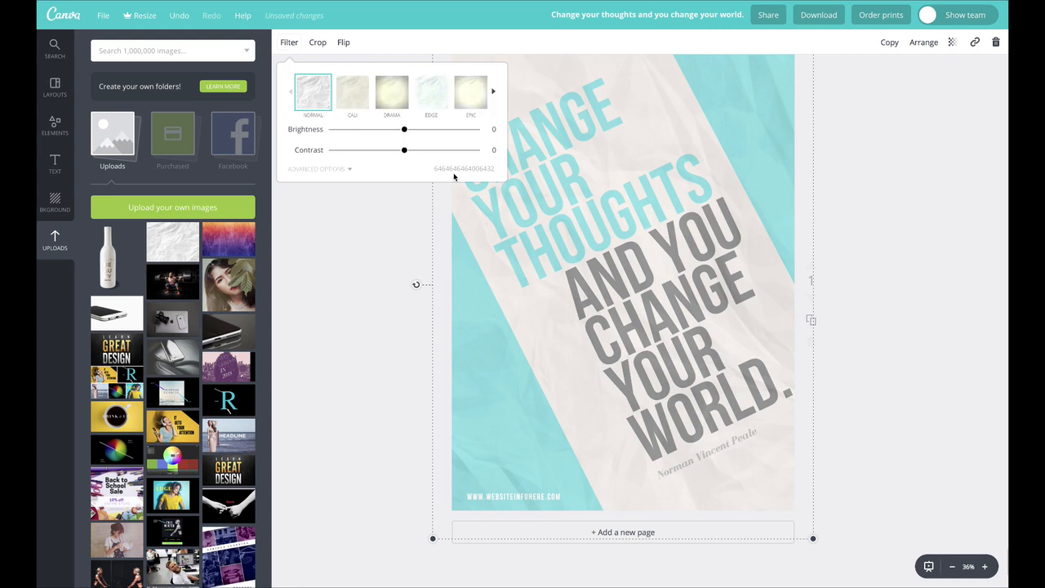
{"action": "left_click", "coordinate": [325, 171]}
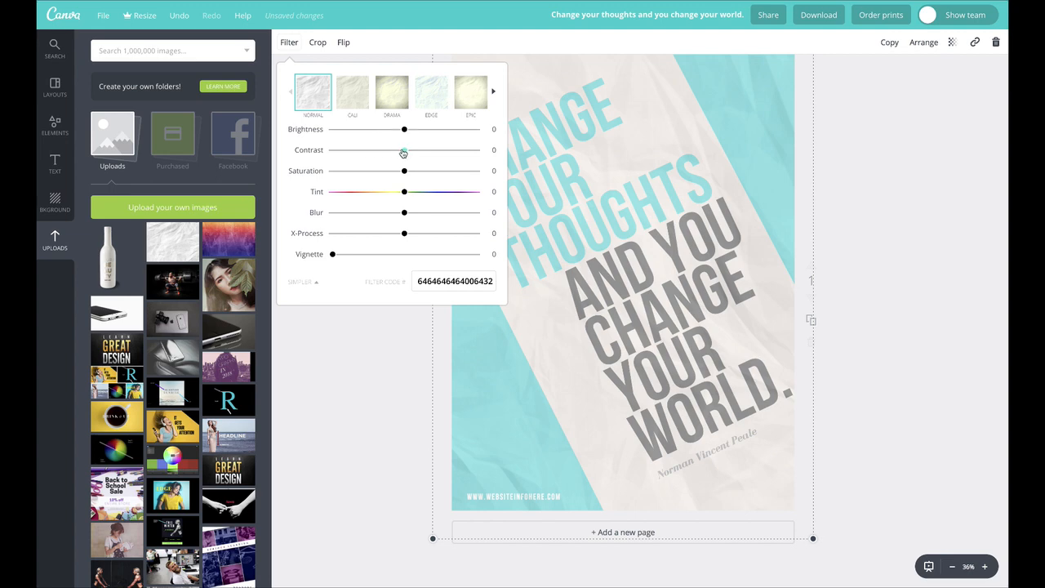
{"action": "left_click_drag", "start_coordinate": [406, 153], "coordinate": [473, 171]}
{"action": "left_click_drag", "start_coordinate": [368, 162], "coordinate": [405, 236]}
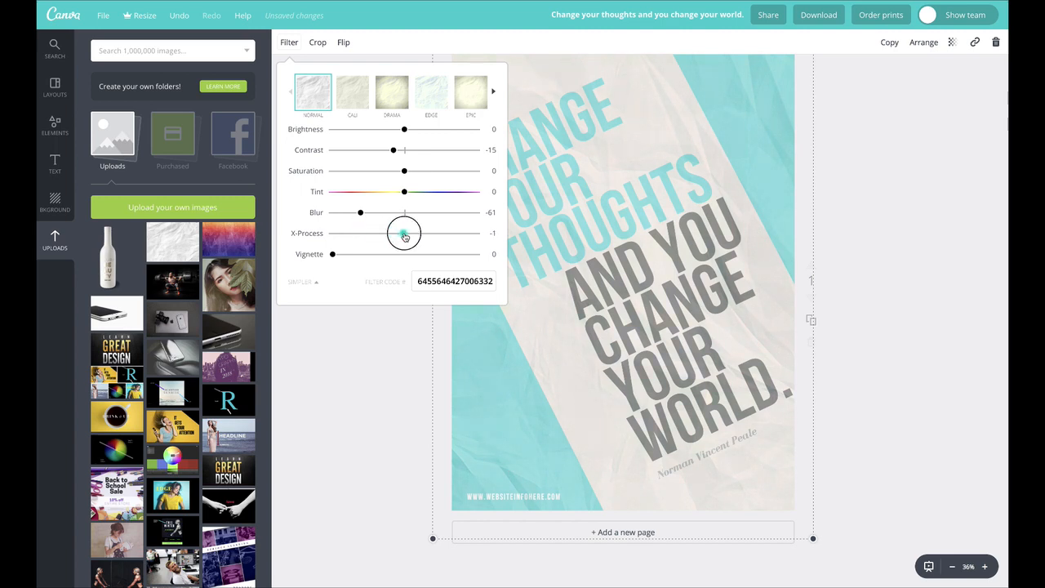
- Set the paper texture's vignette to +100 and its brightness to -6
{"action": "left_click_drag", "start_coordinate": [332, 254], "coordinate": [484, 253]}
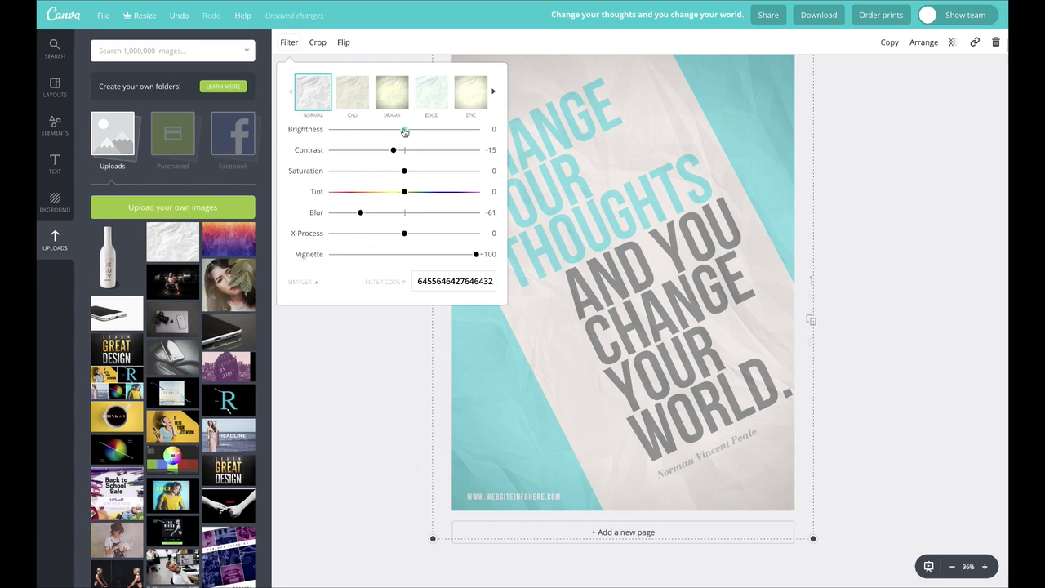
{"action": "mouse_move", "coordinate": [405, 132]}
{"action": "left_mouse_down"}
{"action": "mouse_move", "coordinate": [427, 123]}
{"action": "mouse_move", "coordinate": [383, 122]}
{"action": "mouse_move", "coordinate": [401, 129]}
{"action": "left_mouse_up"}
{"action": "left_click", "coordinate": [288, 42]}
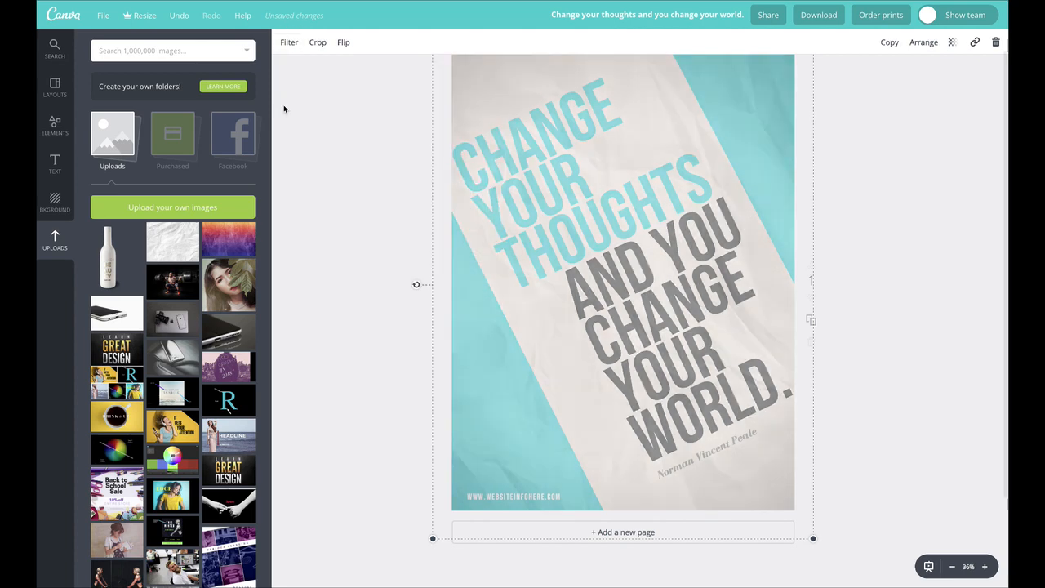
{"action": "left_click", "coordinate": [365, 129]}
- Lower the paper texture's transparency value slightly to make the overlay fainter
{"action": "left_click", "coordinate": [730, 230]}
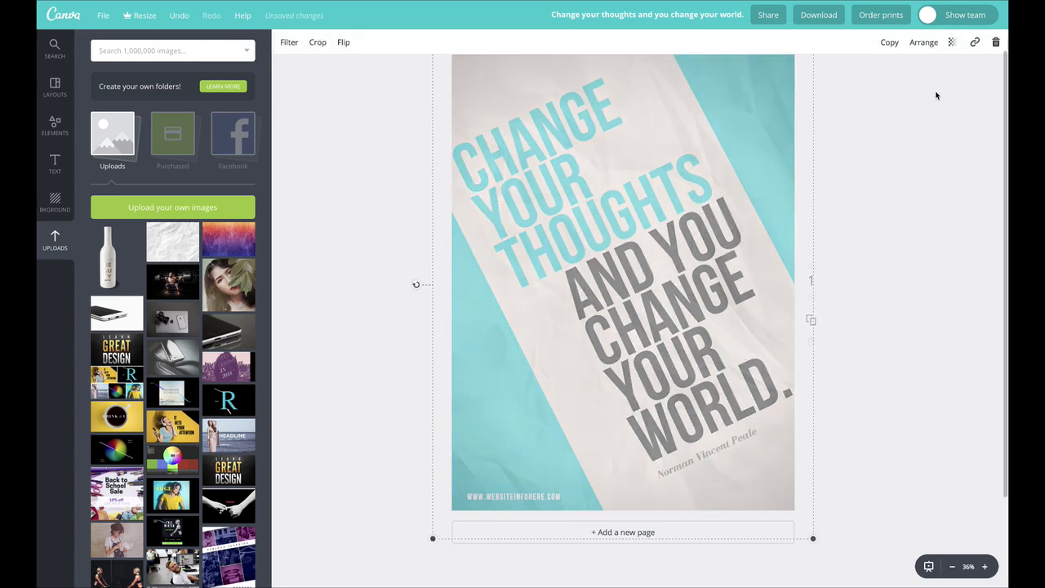
{"action": "left_click", "coordinate": [952, 43]}
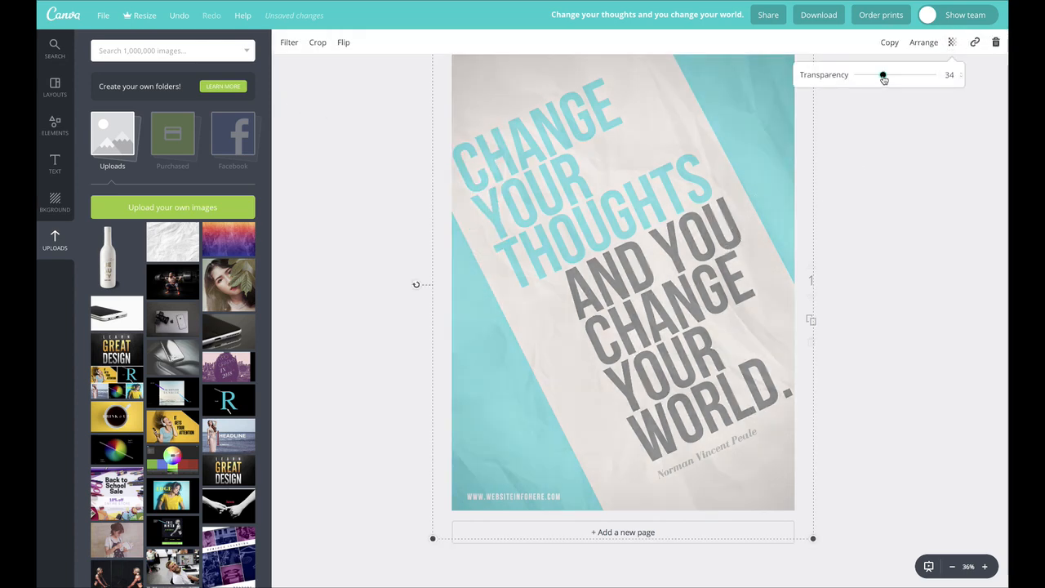
{"action": "mouse_move", "coordinate": [884, 79]}
{"action": "left_mouse_down"}
{"action": "mouse_move", "coordinate": [870, 76]}
{"action": "mouse_move", "coordinate": [900, 78]}
{"action": "mouse_move", "coordinate": [879, 79]}
{"action": "left_mouse_up"}
{"action": "left_click", "coordinate": [914, 159]}
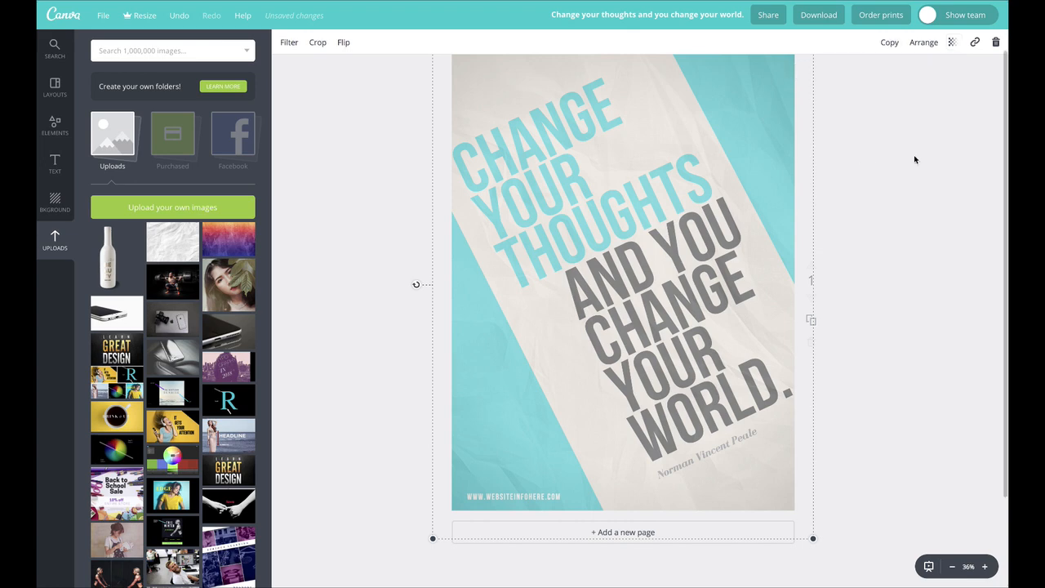
- Refine the paper texture's filter with contrast -7 and brightness -32, and deselect the image
{"action": "left_click", "coordinate": [529, 358]}
{"action": "left_click", "coordinate": [289, 41]}
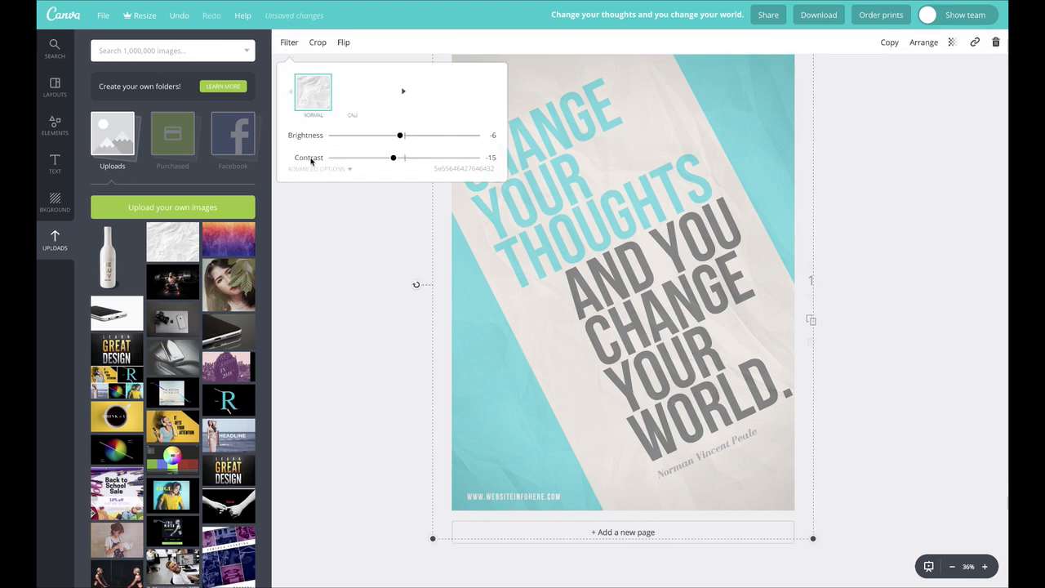
{"action": "left_click", "coordinate": [313, 168]}
{"action": "left_click", "coordinate": [391, 150]}
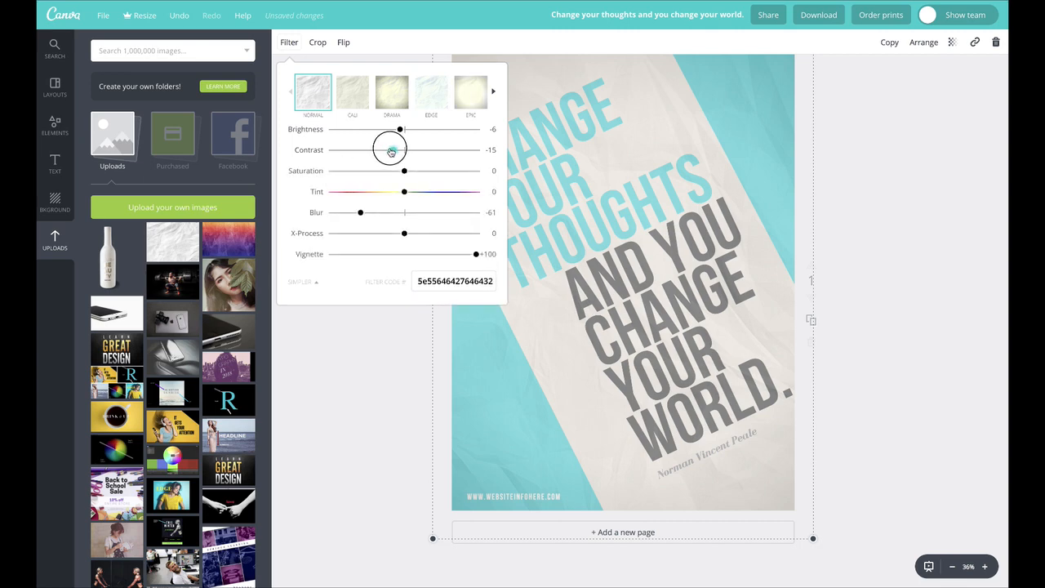
{"action": "left_click_drag", "start_coordinate": [391, 151], "coordinate": [382, 131]}
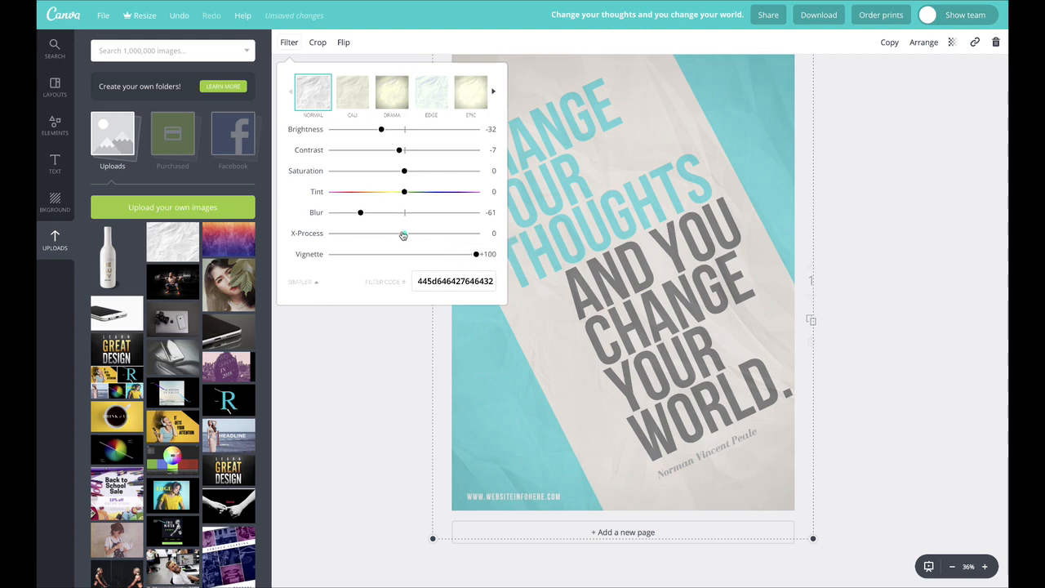
{"action": "left_click", "coordinate": [914, 226]}
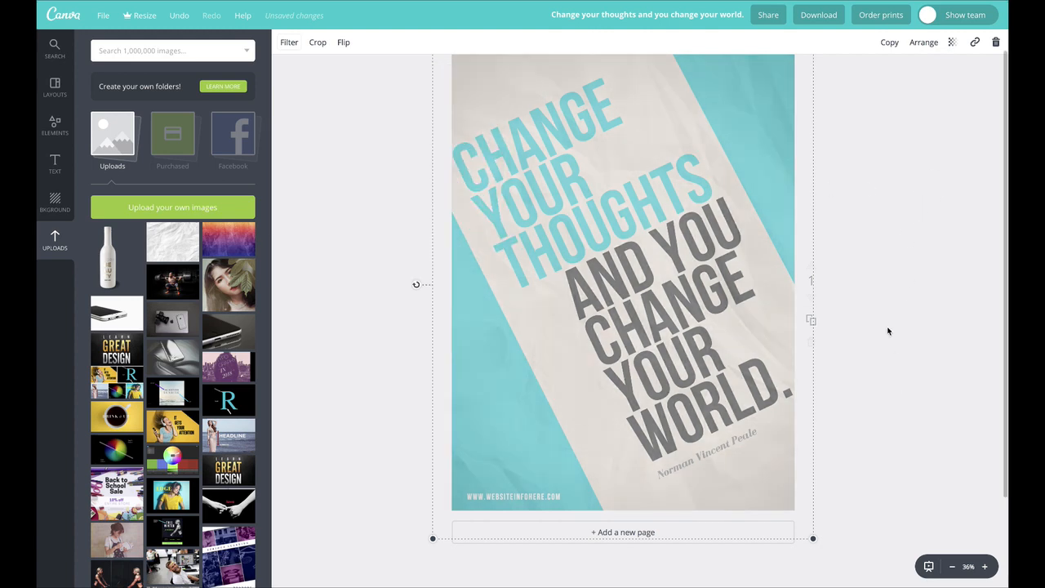
{"action": "left_click", "coordinate": [888, 330]}
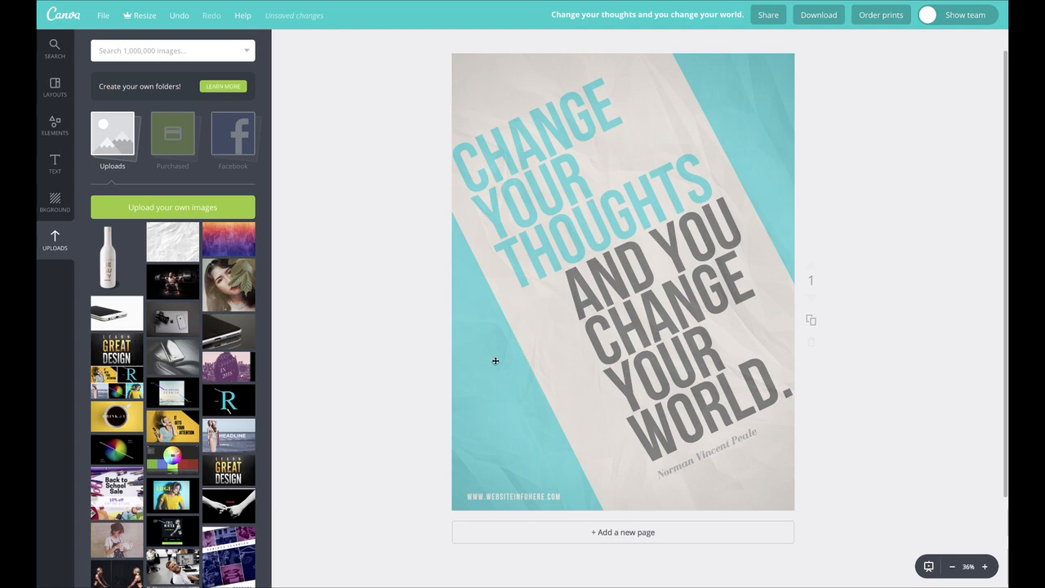